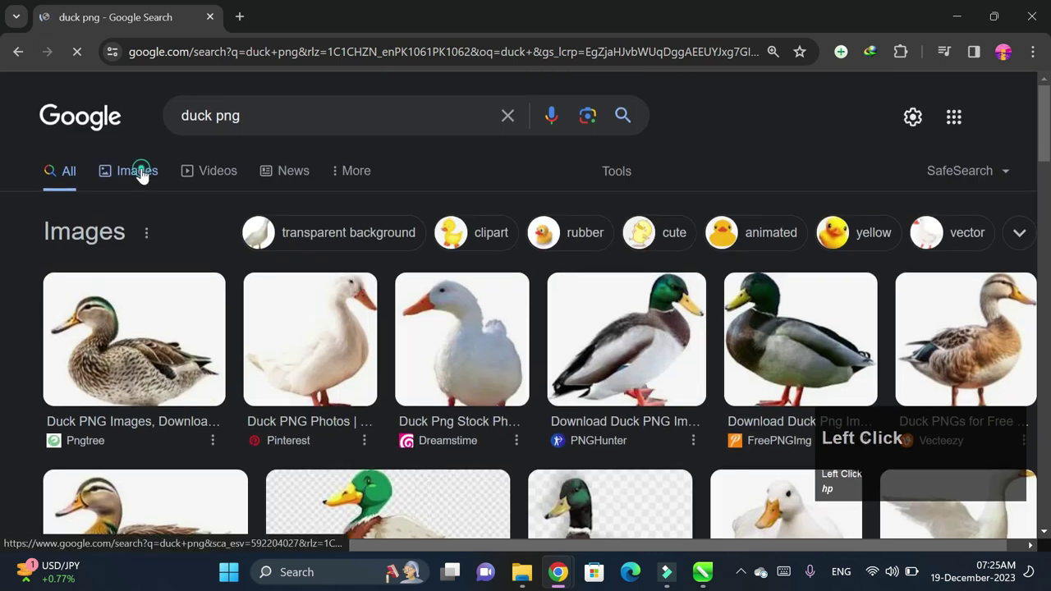
- Find the yellow Freeiconspng duck in the image results and save it to Downloads as the JPEG "download (11)"
{"action": "scroll", "coordinate": [758, 349], "scroll_direction": "down", "scroll_amount": 6}
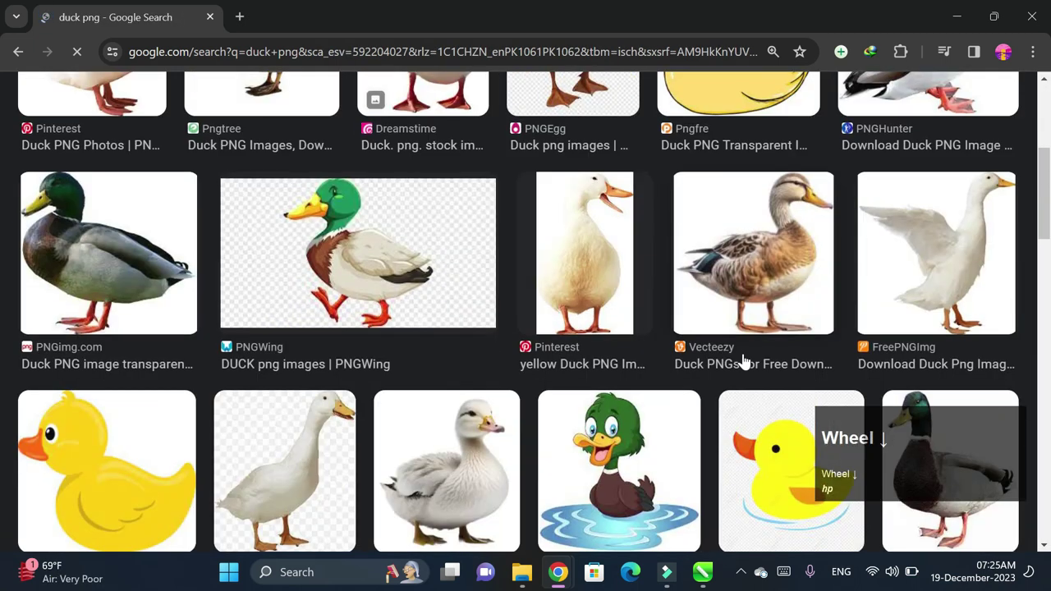
{"action": "right_click", "coordinate": [56, 89]}
{"action": "left_click", "coordinate": [130, 131]}
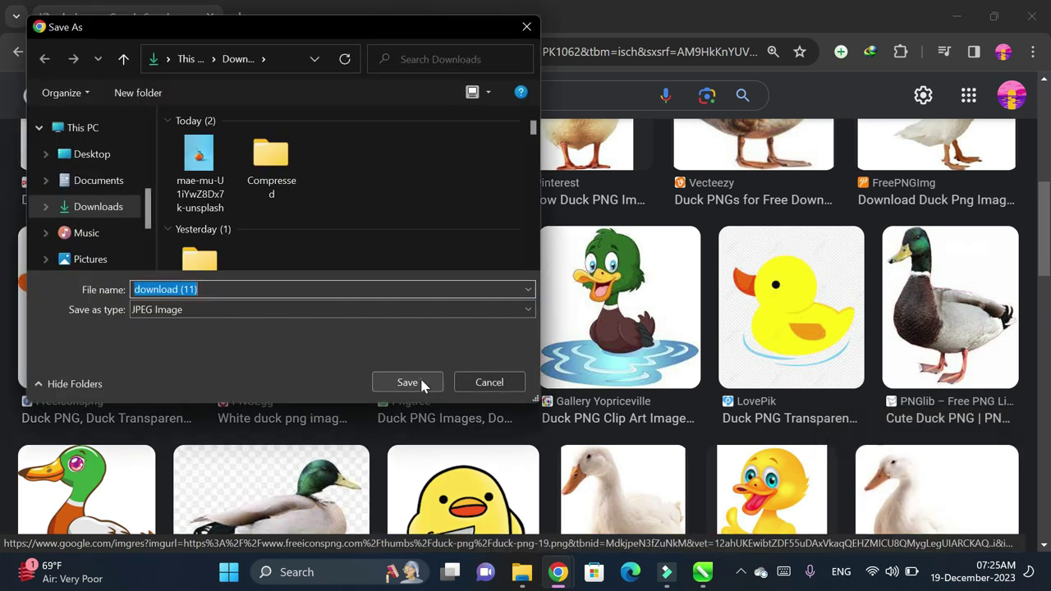
{"action": "left_click", "coordinate": [409, 383]}
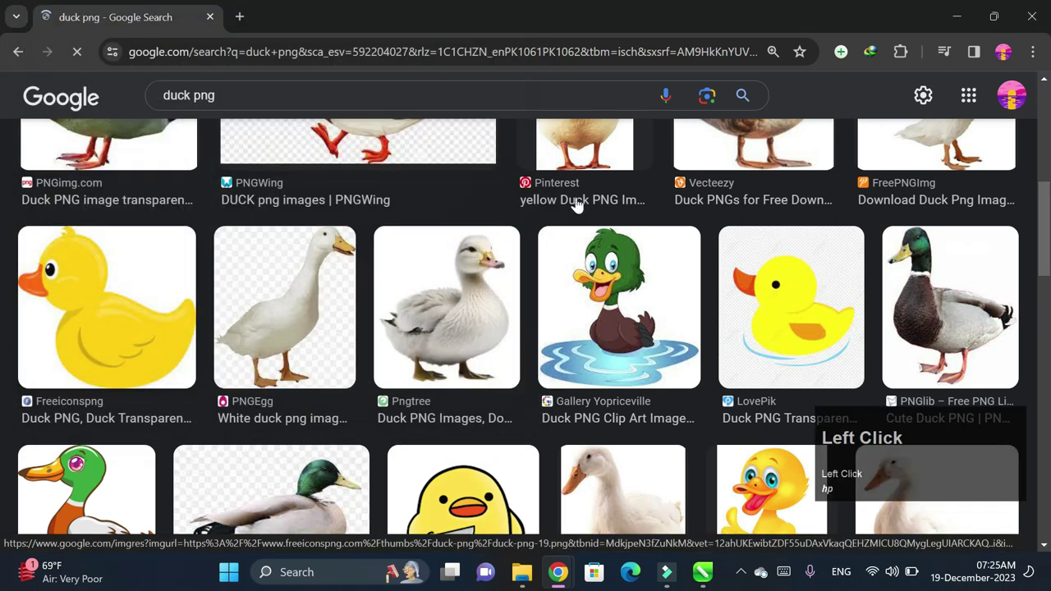
- Switch to CorelDRAW, import download (11) from Downloads and place it on the page about 10.9 by 10 inches
{"action": "left_click", "coordinate": [957, 15]}
{"action": "left_click", "coordinate": [15, 26]}
{"action": "left_click", "coordinate": [358, 260]}
{"action": "double_click", "coordinate": [436, 196]}
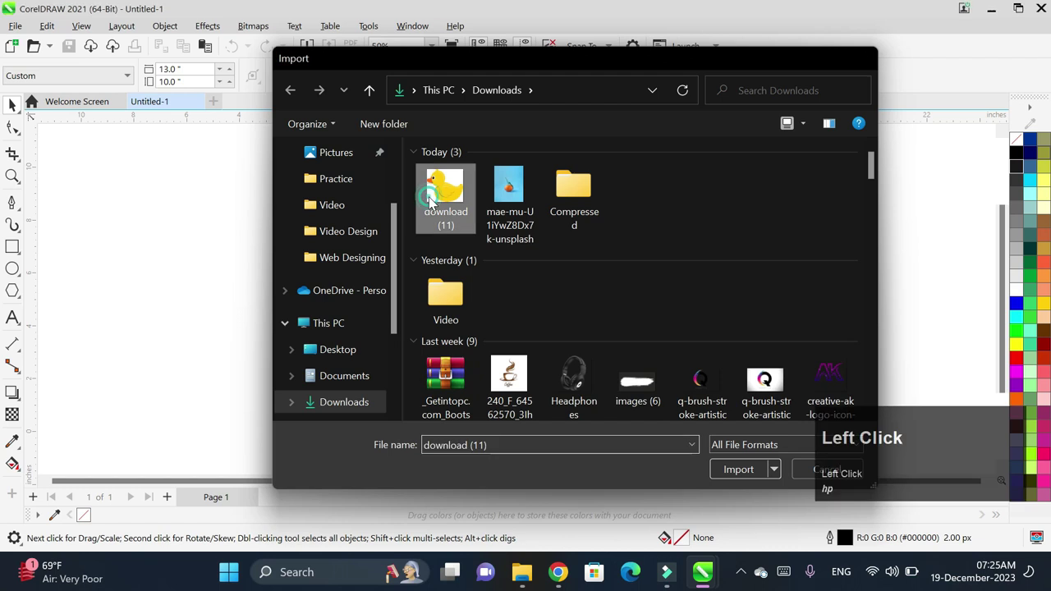
{"action": "left_click_drag", "start_coordinate": [273, 169], "coordinate": [667, 430]}
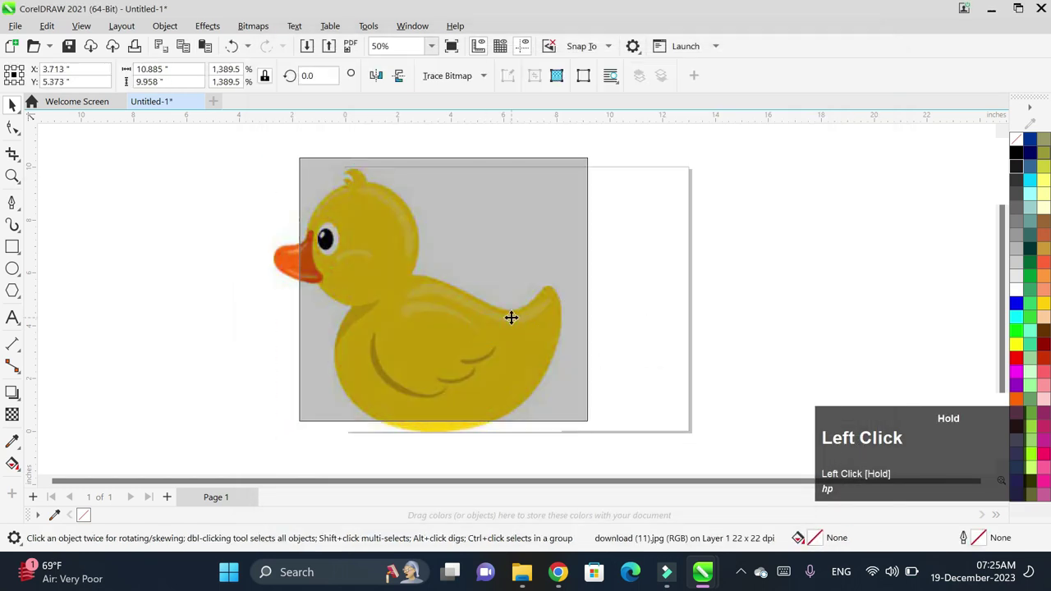
- Using the Pen tool, trace the duck's outline from the front of the neck along the breast and belly to the rear
{"action": "left_click", "coordinate": [12, 201]}
{"action": "scroll", "coordinate": [395, 361], "scroll_direction": "up", "scroll_amount": 1}
{"action": "left_click", "coordinate": [371, 279]}
{"action": "left_click_drag", "start_coordinate": [368, 393], "coordinate": [408, 459]}
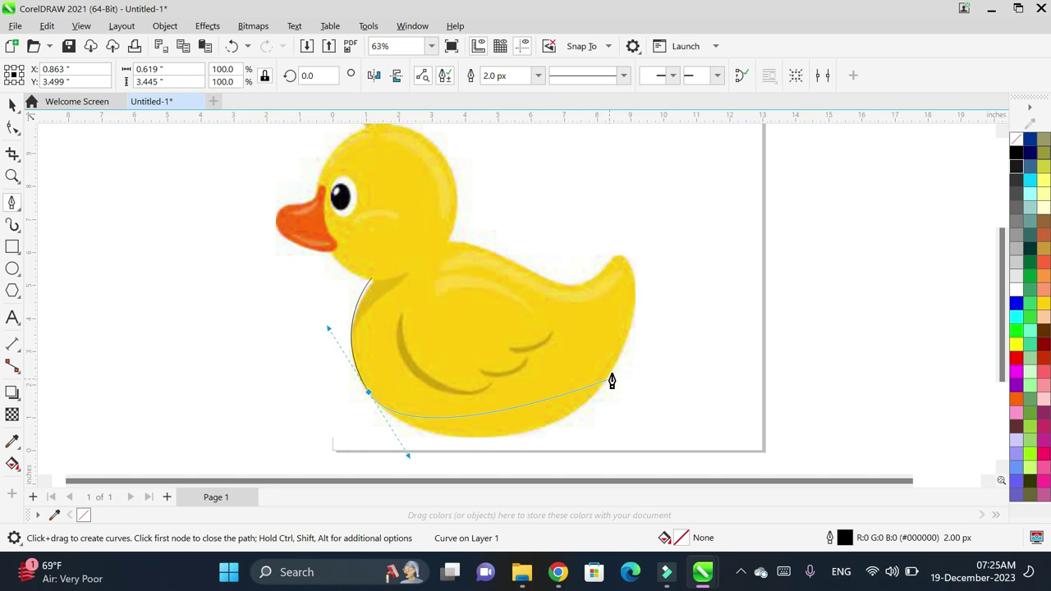
{"action": "left_click_drag", "start_coordinate": [611, 376], "coordinate": [659, 287]}
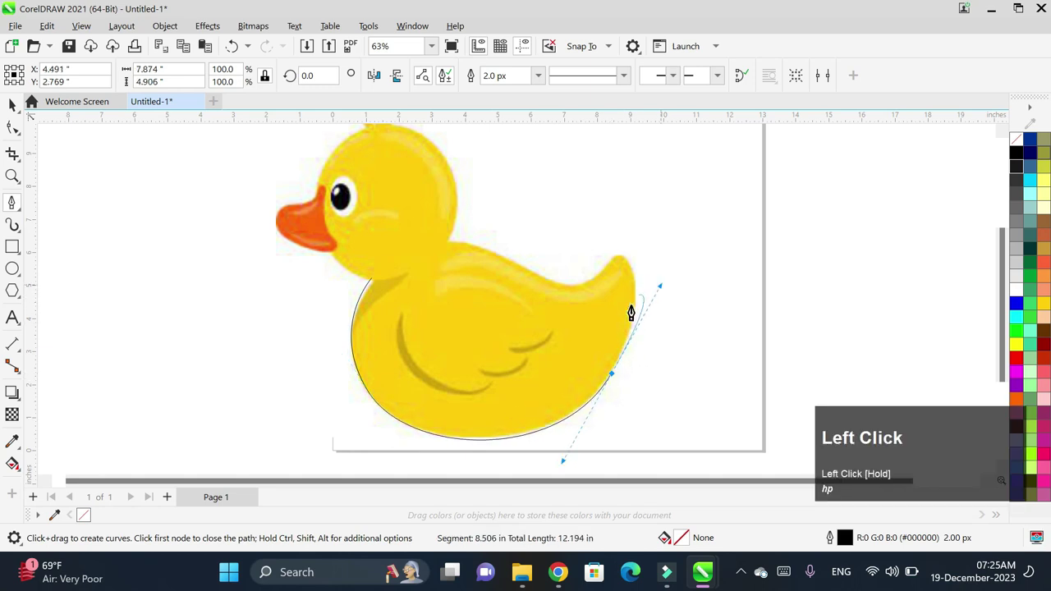
{"action": "left_click", "coordinate": [621, 253]}
{"action": "left_click_drag", "start_coordinate": [602, 270], "coordinate": [602, 276]}
{"action": "key", "text": "ctrl+z"}
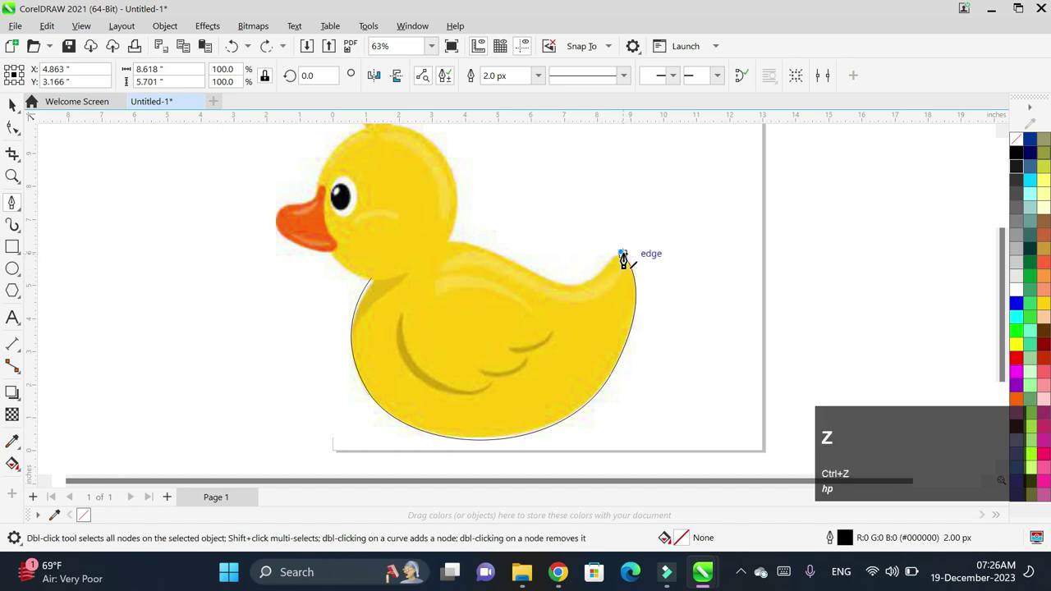
{"action": "key", "text": "ctrl+z"}
- Continue the body outline around the tail tip and along the back to where the neck meets the head
{"action": "left_click", "coordinate": [625, 256]}
{"action": "left_click_drag", "start_coordinate": [614, 256], "coordinate": [604, 254]}
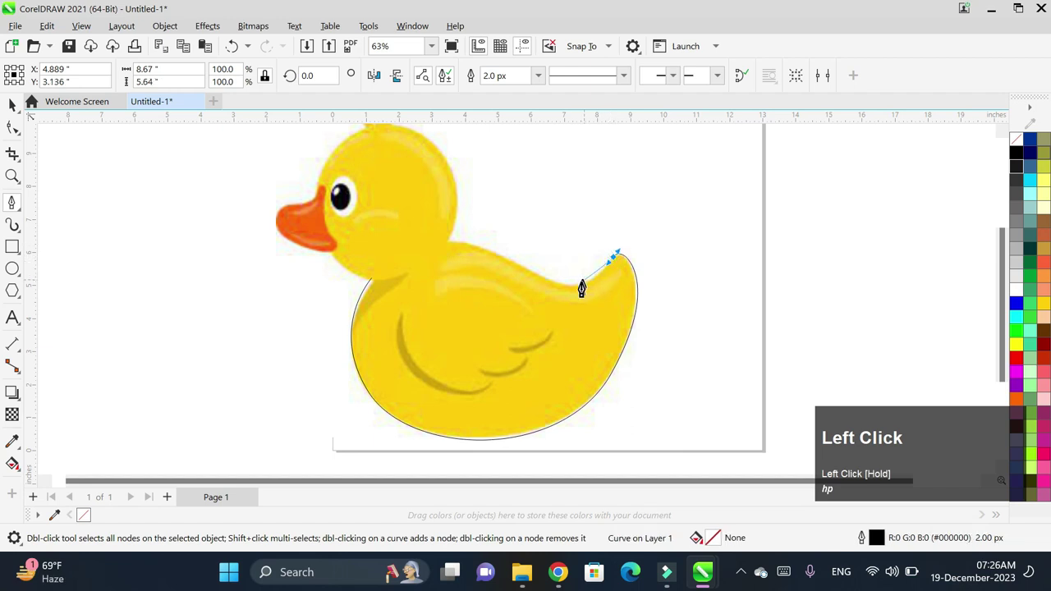
{"action": "left_click_drag", "start_coordinate": [563, 284], "coordinate": [536, 281]}
{"action": "left_click_drag", "start_coordinate": [446, 244], "coordinate": [422, 261]}
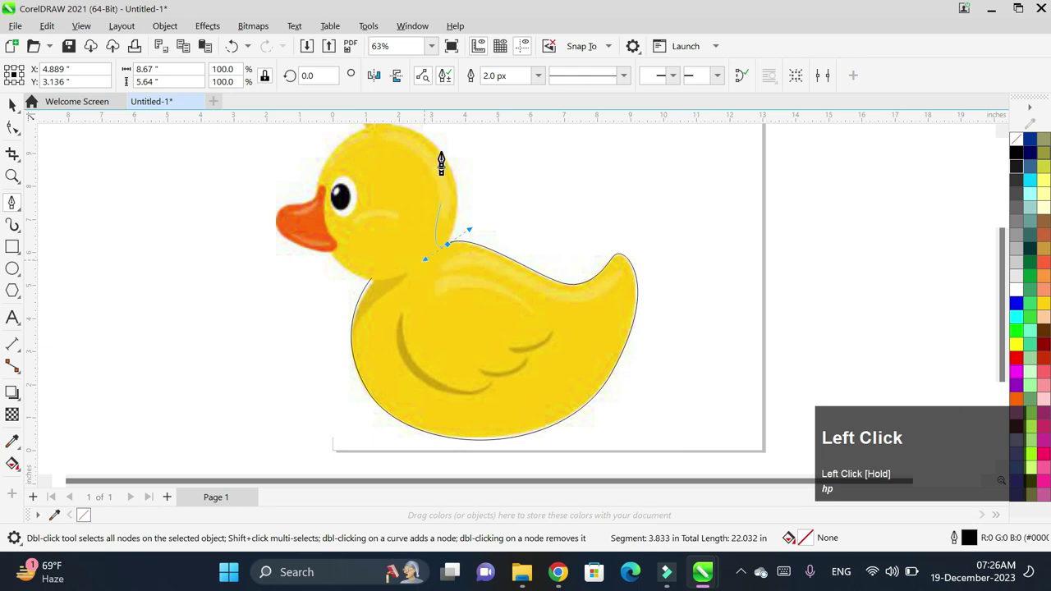
- Trace the back of the head up to the base of the tuft, starting from a cusp at the neck
{"action": "left_click", "coordinate": [446, 246], "text": "alt"}
{"action": "left_click_drag", "start_coordinate": [430, 142], "coordinate": [385, 196]}
{"action": "left_click", "coordinate": [432, 235], "text": "alt"}
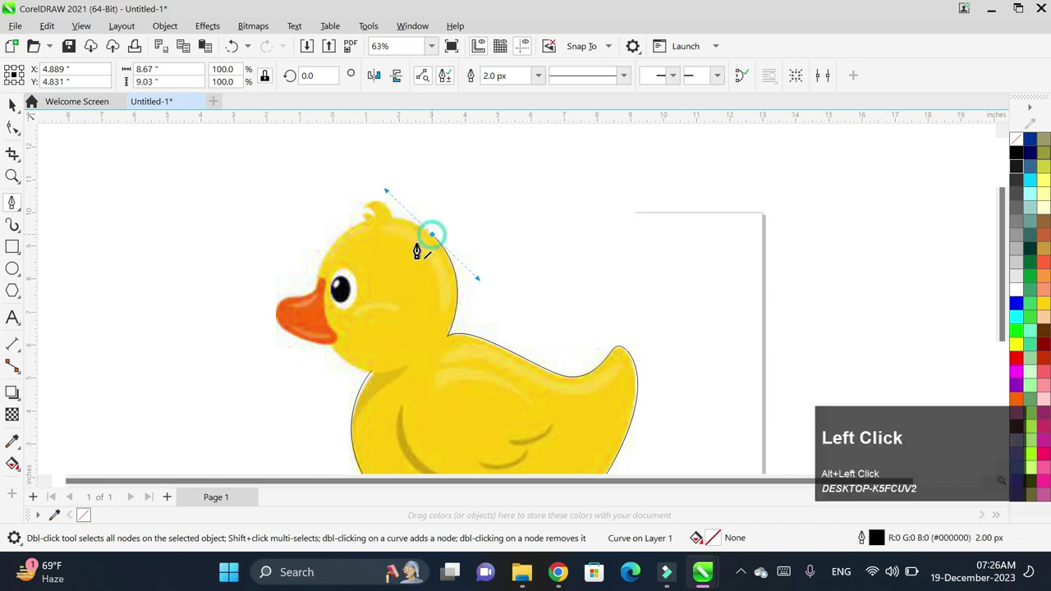
{"action": "key", "text": "ctrl+equal"}
{"action": "left_click_drag", "start_coordinate": [391, 189], "coordinate": [348, 189]}
{"action": "left_click", "coordinate": [391, 186], "text": "alt"}
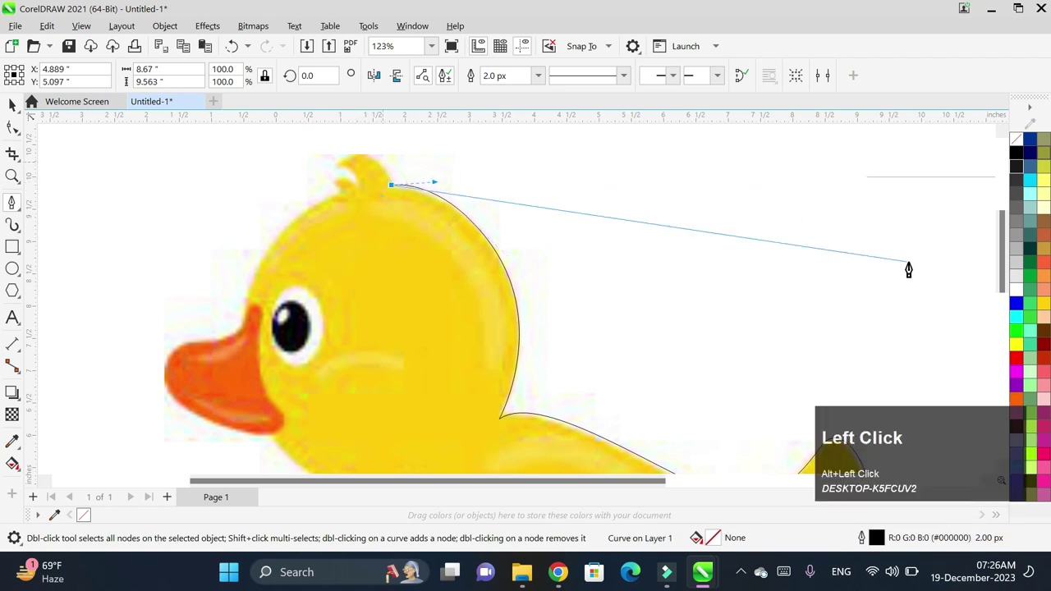
- Trace the feather tuft on top of the head, with sharp corners at its two tips and inner notch
{"action": "left_click_drag", "start_coordinate": [1000, 249], "coordinate": [1000, 243]}
{"action": "scroll", "coordinate": [998, 245], "scroll_direction": "up", "scroll_amount": 1}
{"action": "left_click", "coordinate": [367, 215]}
{"action": "mouse_move", "coordinate": [371, 204]}
{"action": "left_mouse_down"}
{"action": "mouse_move", "coordinate": [353, 200]}
{"action": "mouse_move", "coordinate": [371, 204]}
{"action": "left_mouse_up"}
{"action": "key", "text": "alt"}
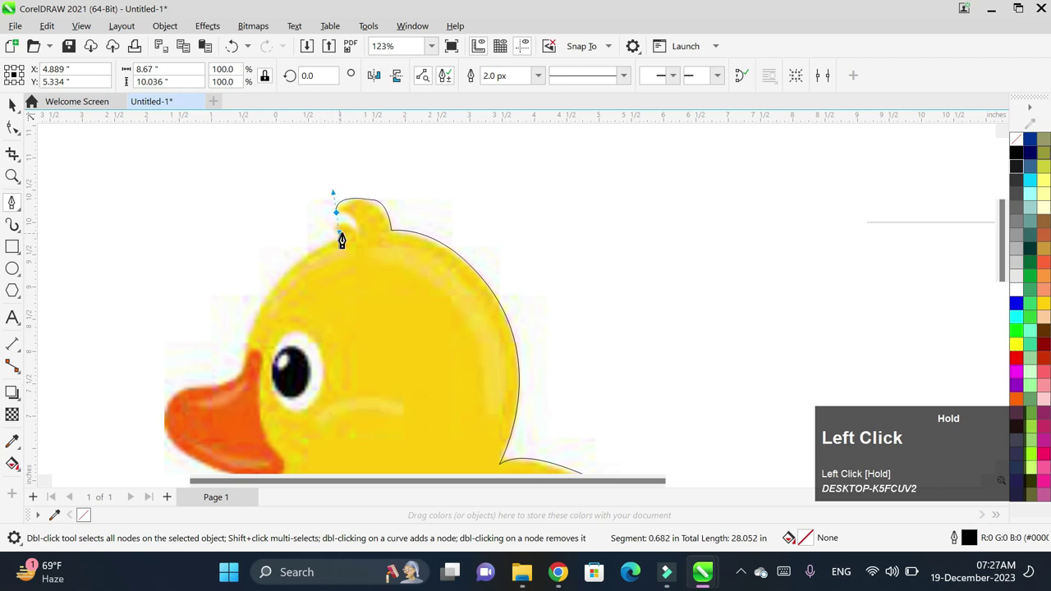
{"action": "mouse_move", "coordinate": [312, 229]}
{"action": "left_mouse_down"}
{"action": "mouse_move", "coordinate": [353, 239]}
{"action": "mouse_move", "coordinate": [318, 246]}
{"action": "mouse_move", "coordinate": [341, 246]}
{"action": "left_mouse_up"}
{"action": "left_click", "coordinate": [336, 213], "text": "alt"}
{"action": "left_click", "coordinate": [356, 231], "text": "alt"}
{"action": "left_click", "coordinate": [332, 234], "text": "alt"}
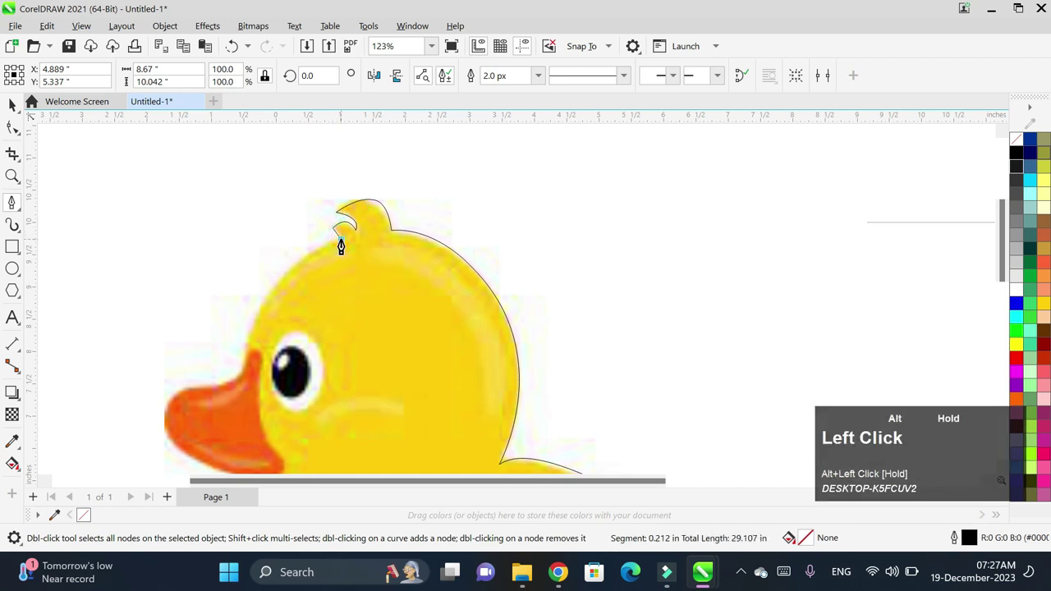
- Continue the outline down the forehead, along the beak's upper edge and around the beak tip
{"action": "left_click_drag", "start_coordinate": [244, 354], "coordinate": [220, 458]}
{"action": "left_click", "coordinate": [244, 356], "text": "alt"}
{"action": "left_click", "coordinate": [241, 373]}
{"action": "left_click_drag", "start_coordinate": [189, 386], "coordinate": [145, 388]}
{"action": "left_click", "coordinate": [189, 386], "text": "alt"}
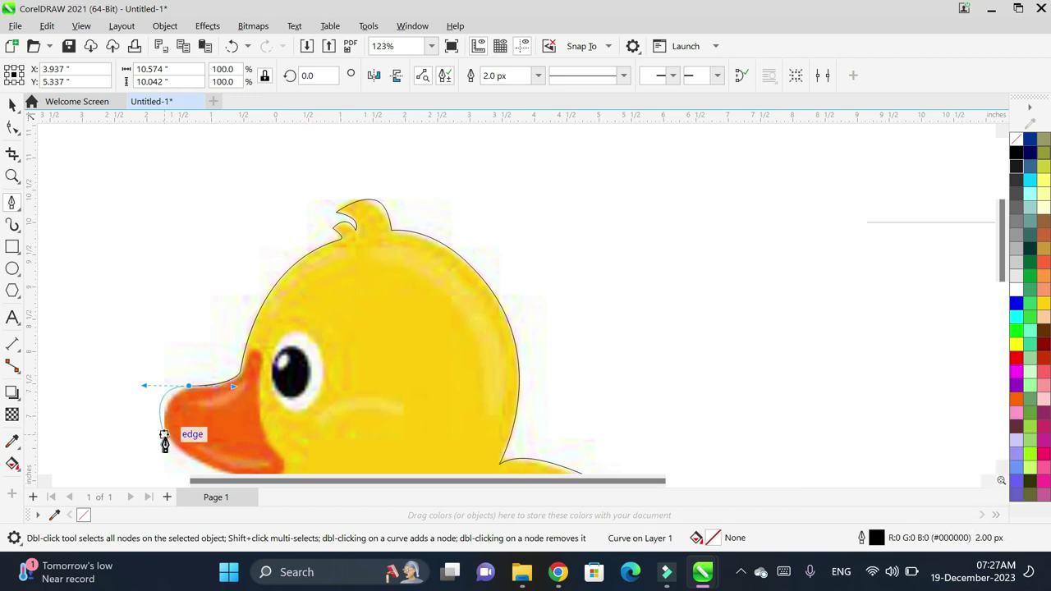
{"action": "left_click_drag", "start_coordinate": [172, 453], "coordinate": [183, 456]}
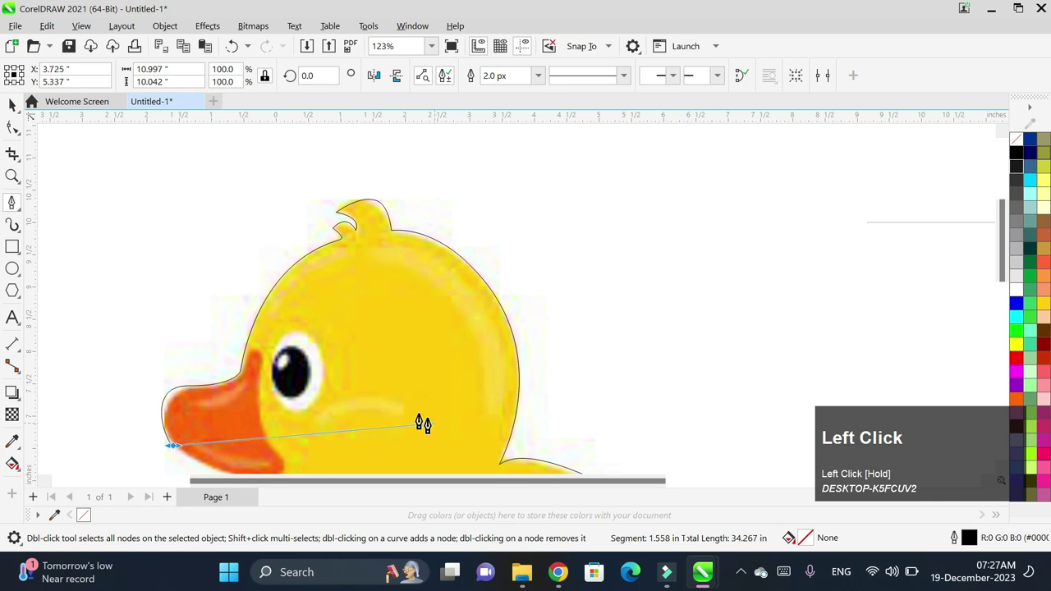
- Trace the underside of the beak and the chin, closing the duck outline at the front of the neck
{"action": "left_click_drag", "start_coordinate": [1002, 262], "coordinate": [1002, 314]}
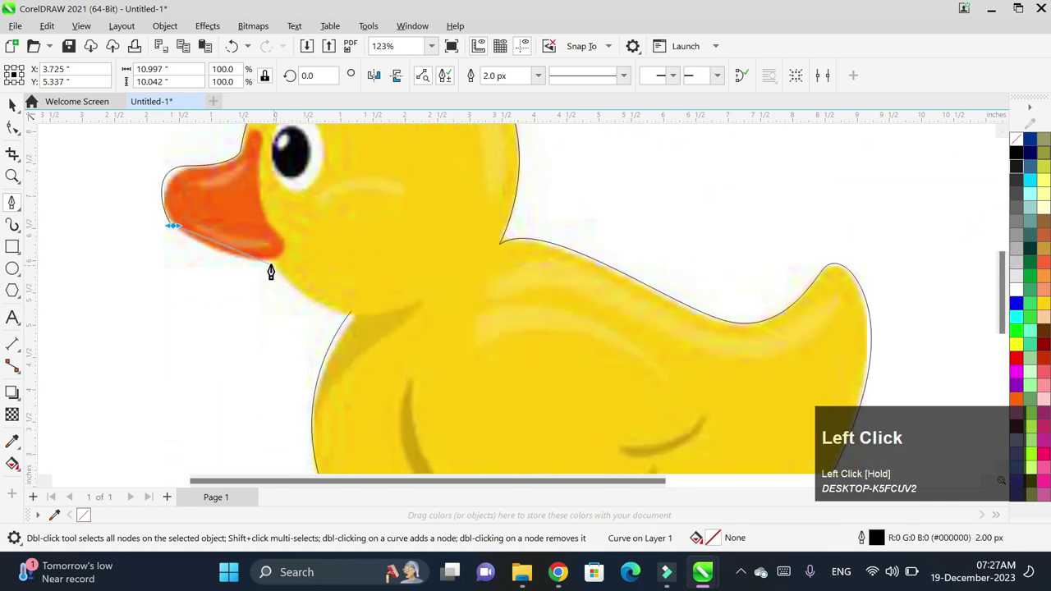
{"action": "left_click_drag", "start_coordinate": [269, 262], "coordinate": [280, 262]}
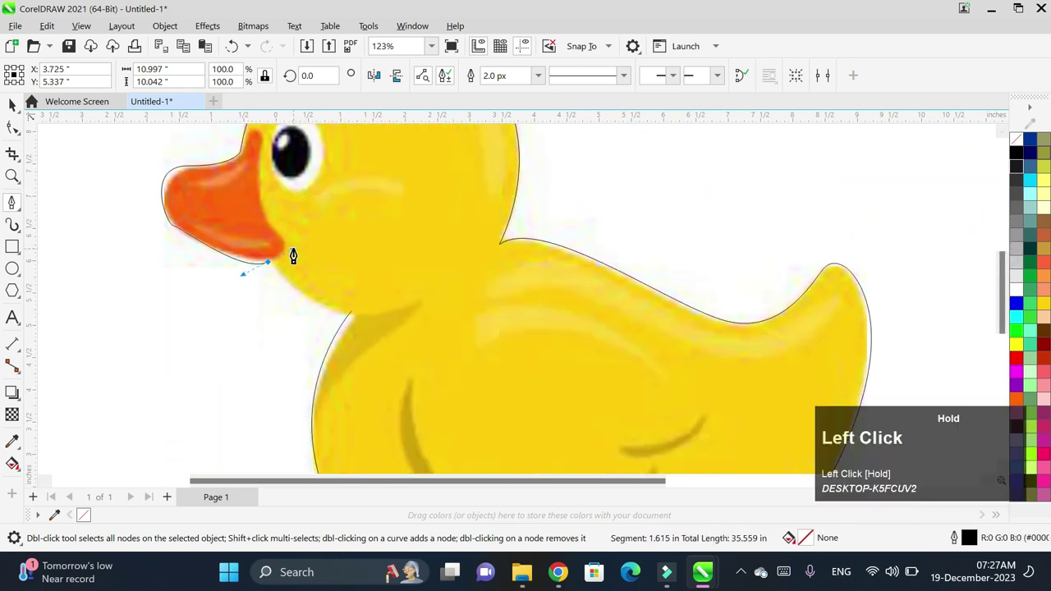
{"action": "left_click_drag", "start_coordinate": [293, 250], "coordinate": [295, 250]}
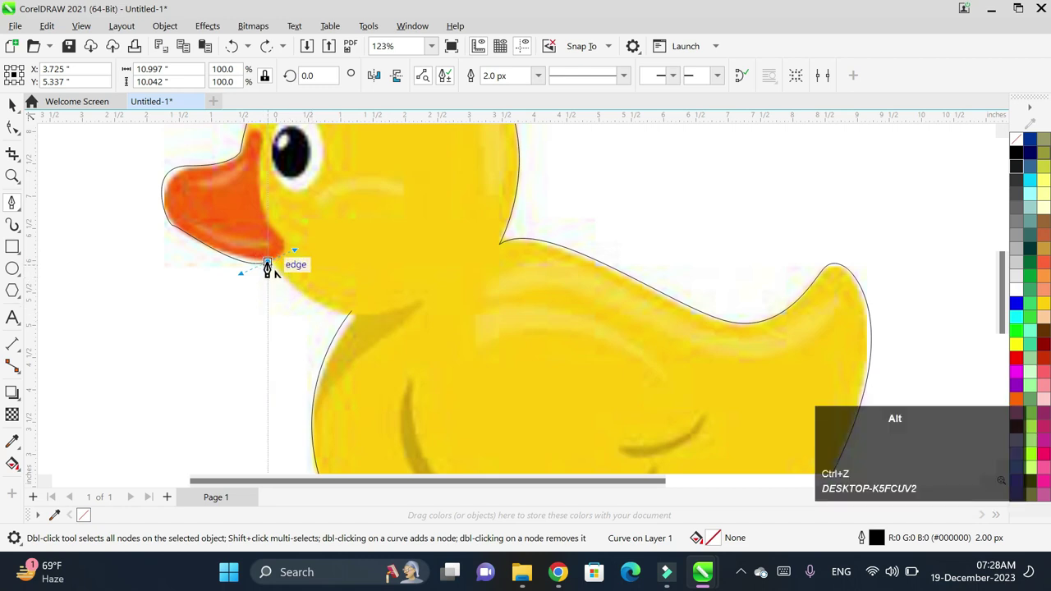
{"action": "left_click", "coordinate": [268, 262], "text": "alt"}
{"action": "left_click_drag", "start_coordinate": [351, 310], "coordinate": [361, 323]}
{"action": "left_click_drag", "start_coordinate": [380, 275], "coordinate": [327, 332]}
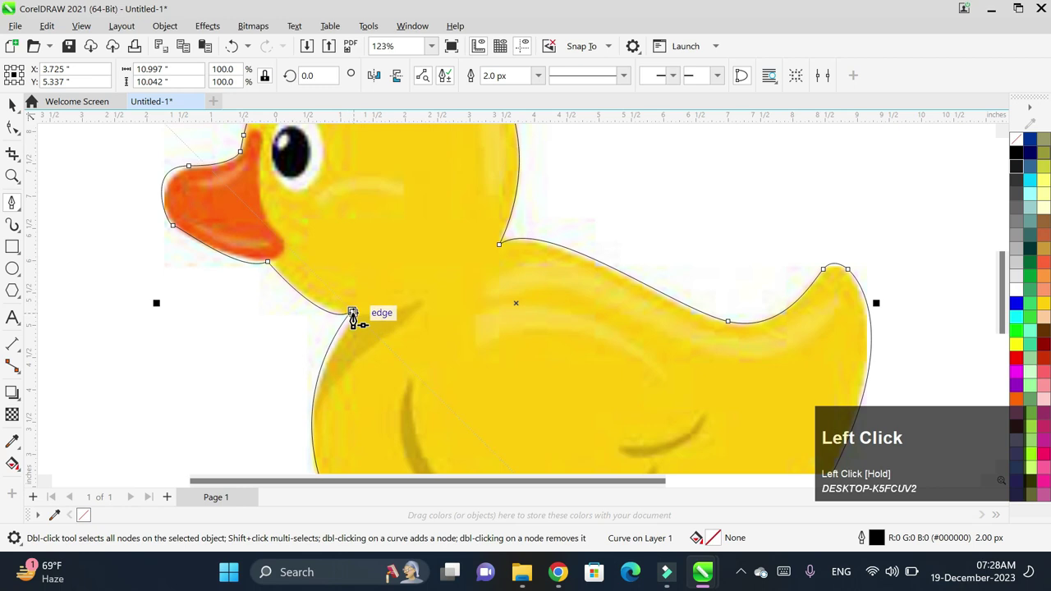
- Draw a closed shape about 1.8 by 2.1 inches around the dark shadow beneath the neck
{"action": "left_click", "coordinate": [352, 311]}
{"action": "left_click_drag", "start_coordinate": [416, 300], "coordinate": [429, 290]}
{"action": "left_click", "coordinate": [423, 310]}
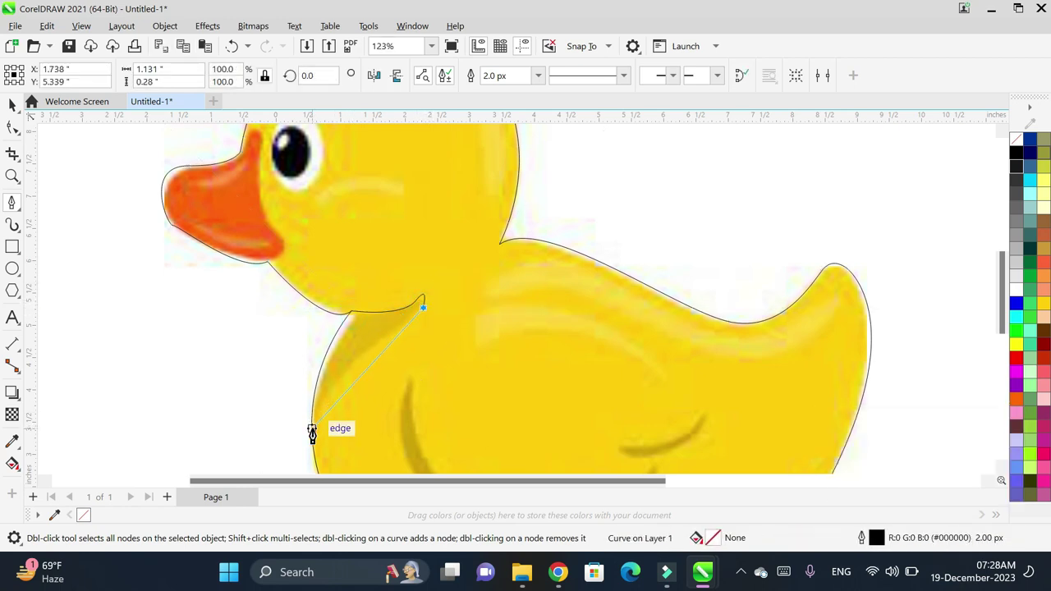
{"action": "left_click_drag", "start_coordinate": [312, 428], "coordinate": [318, 466]}
{"action": "left_click", "coordinate": [312, 428], "text": "super"}
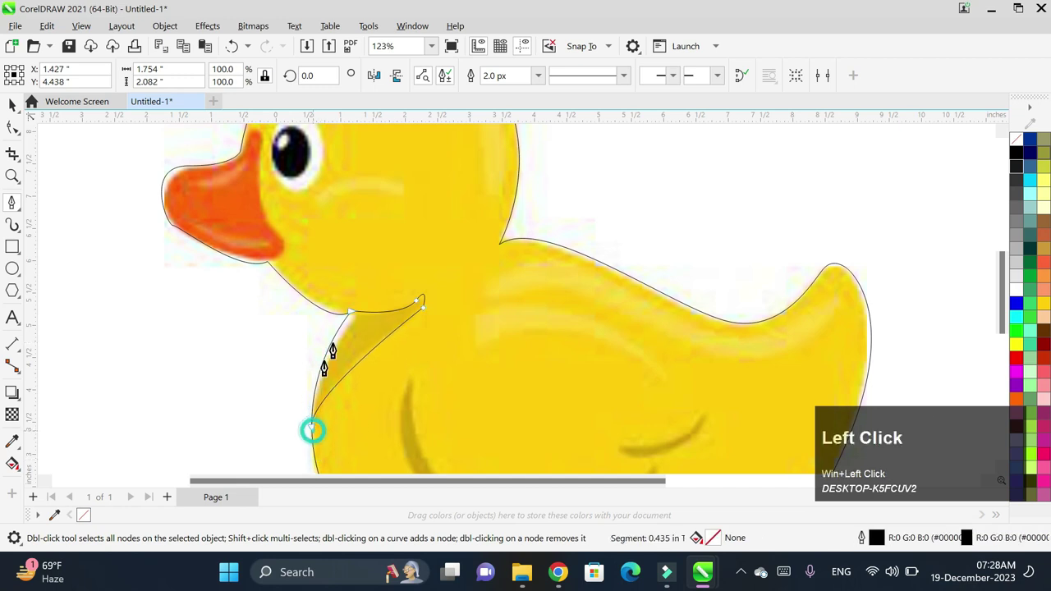
{"action": "left_click", "coordinate": [312, 428], "text": "super"}
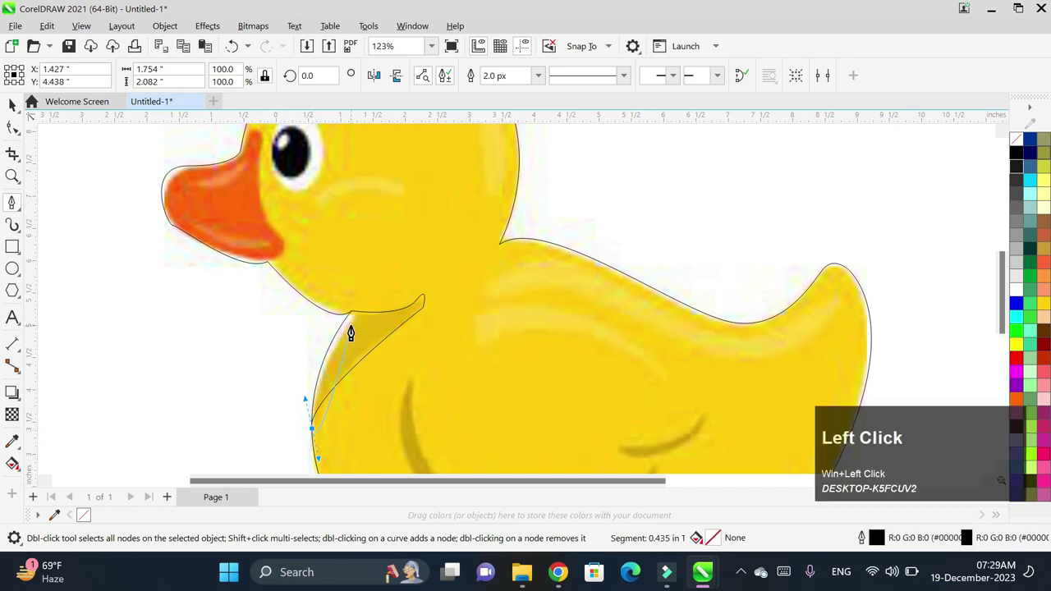
{"action": "left_click", "coordinate": [312, 429], "text": "alt"}
{"action": "left_click_drag", "start_coordinate": [350, 313], "coordinate": [304, 378]}
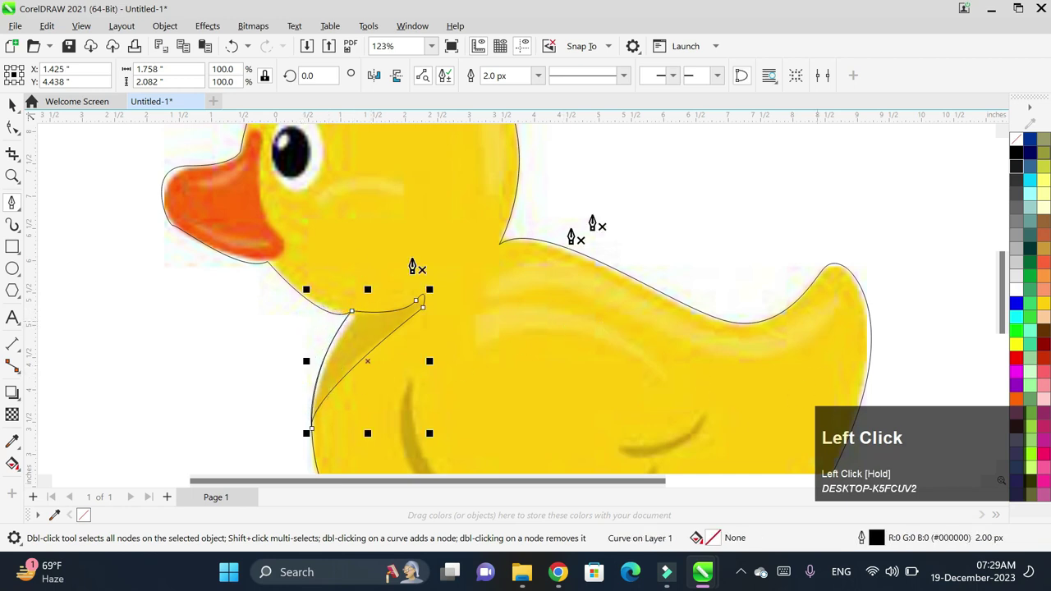
- Start a separate beak shape, tracing from its upper corner down the face side and along the lower edge to the tip
{"action": "left_click_drag", "start_coordinate": [1003, 288], "coordinate": [1003, 280]}
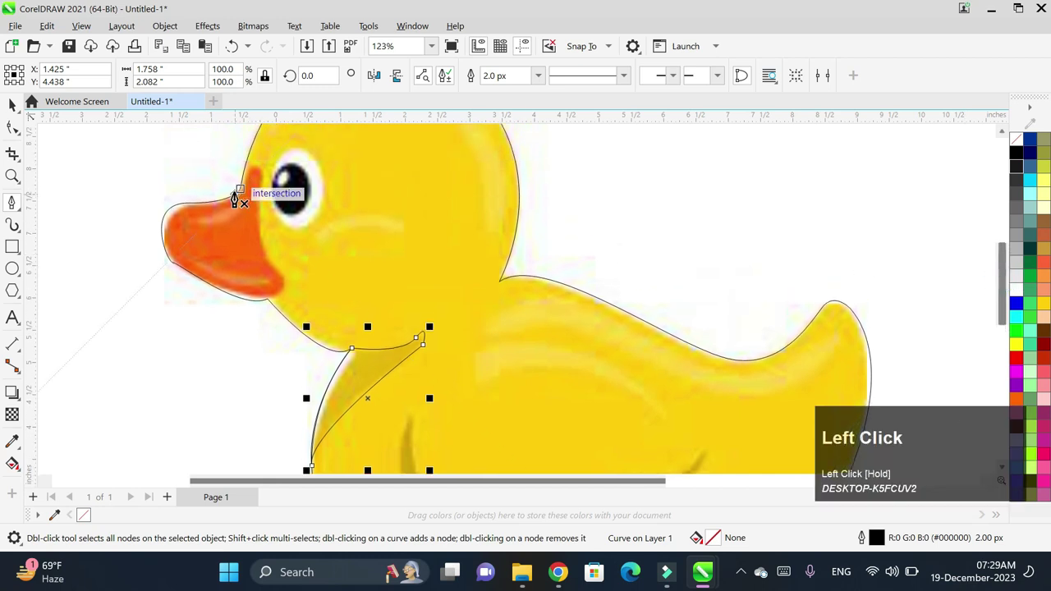
{"action": "left_click", "coordinate": [240, 190]}
{"action": "left_click", "coordinate": [245, 167]}
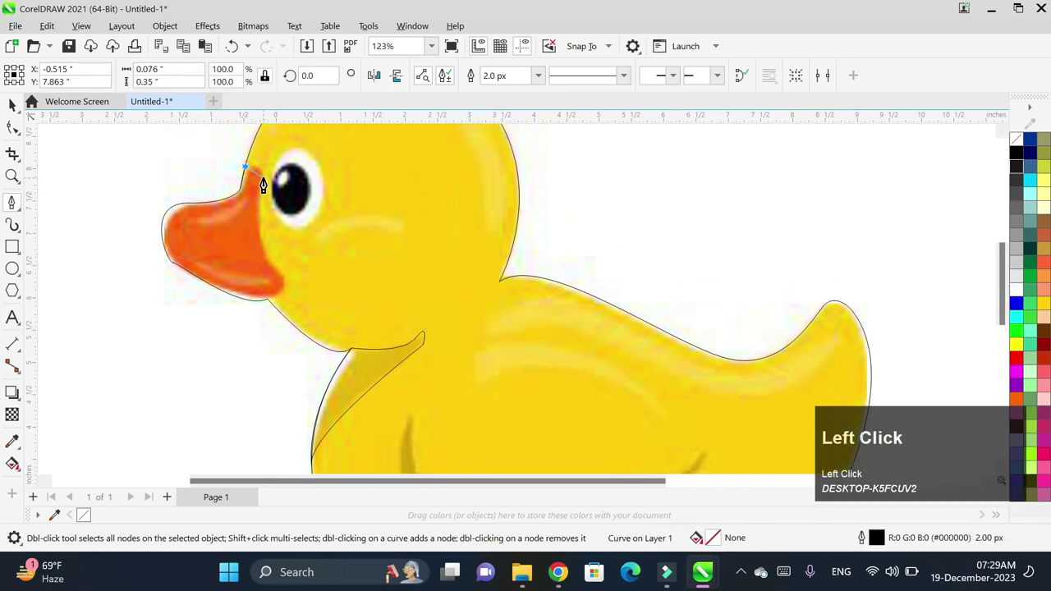
{"action": "left_click_drag", "start_coordinate": [264, 178], "coordinate": [264, 198]}
{"action": "left_click_drag", "start_coordinate": [273, 264], "coordinate": [281, 293]}
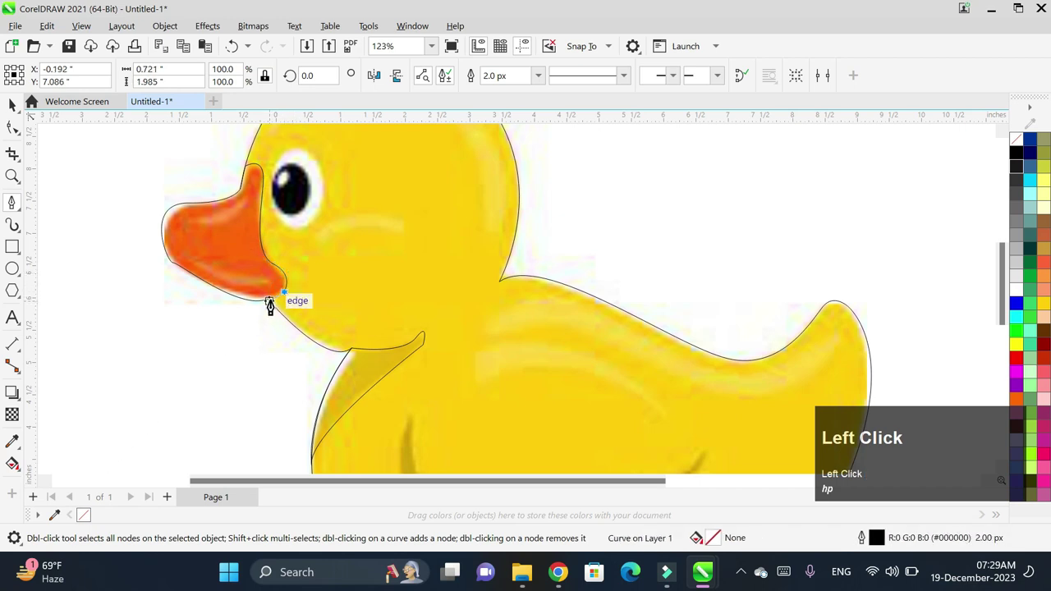
{"action": "left_click", "coordinate": [253, 300]}
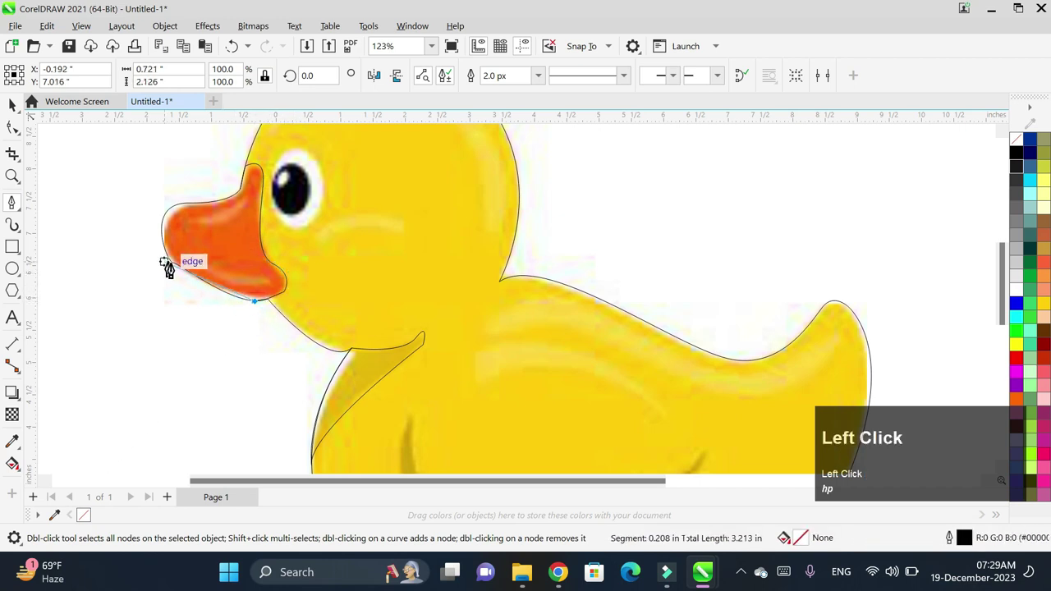
{"action": "left_click_drag", "start_coordinate": [170, 263], "coordinate": [120, 230]}
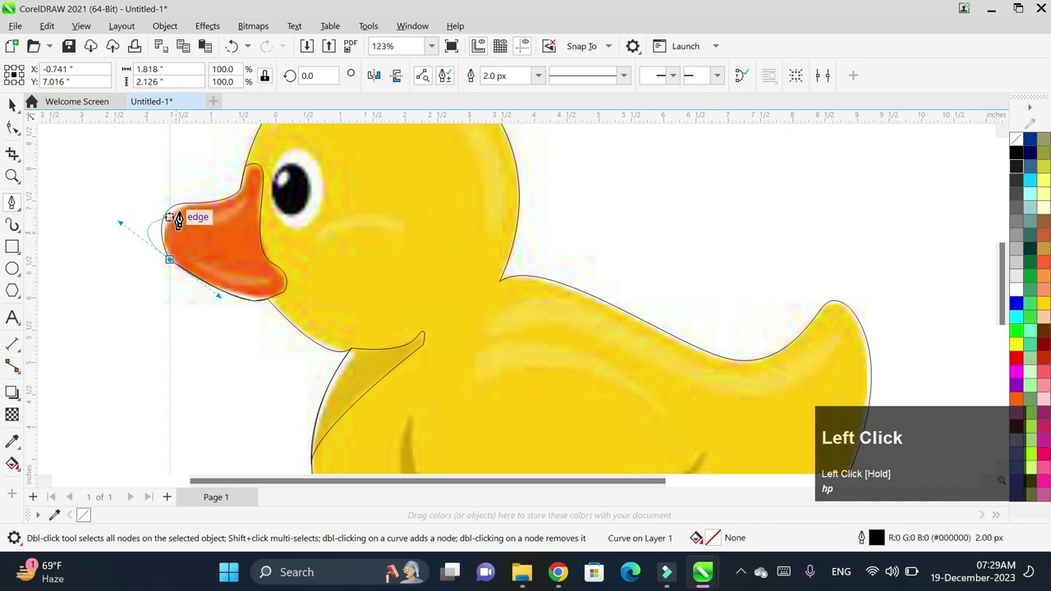
{"action": "left_click_drag", "start_coordinate": [229, 198], "coordinate": [222, 228]}
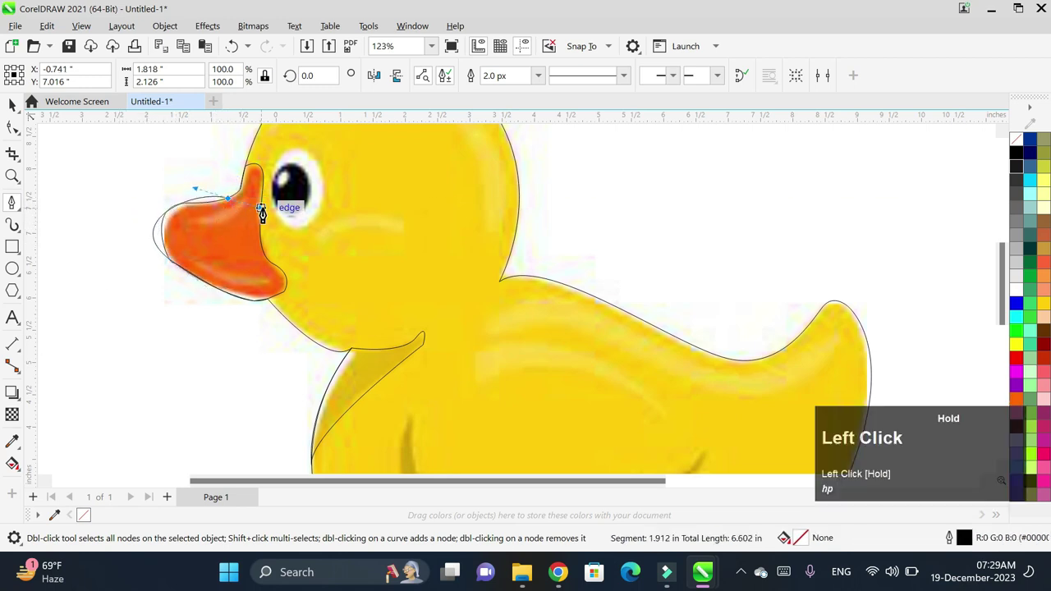
{"action": "left_click_drag", "start_coordinate": [258, 188], "coordinate": [259, 189]}
{"action": "key", "text": "ctrl+z"}
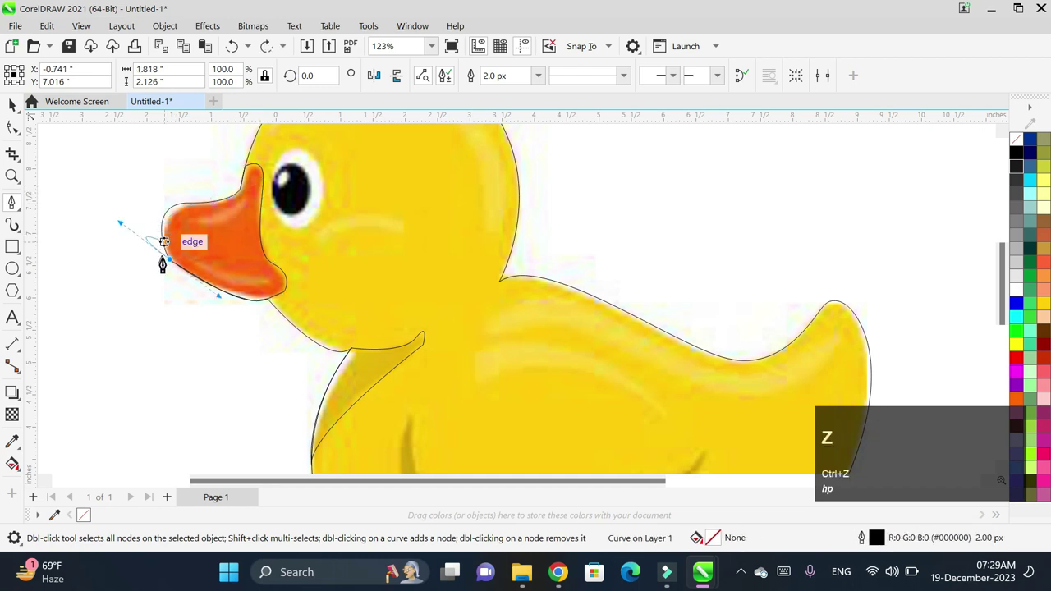
- Make the node at the beak's lower tip a cusp and curve the beak shape around its front to the upper edge
{"action": "left_click", "coordinate": [169, 259], "text": "alt"}
{"action": "left_click_drag", "start_coordinate": [173, 206], "coordinate": [309, 201]}
{"action": "key", "text": "ctrl+z"}
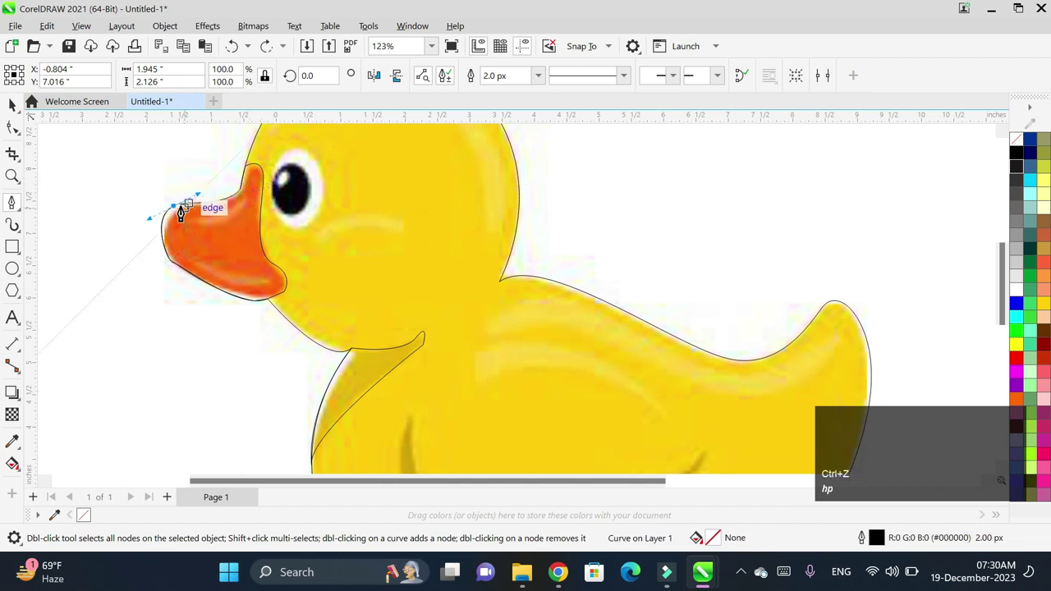
{"action": "mouse_move", "coordinate": [234, 196]}
{"action": "left_mouse_down"}
{"action": "mouse_move", "coordinate": [250, 193]}
{"action": "mouse_move", "coordinate": [234, 206]}
{"action": "left_mouse_up"}
{"action": "key", "text": "ctrl+z"}
{"action": "left_click", "coordinate": [190, 205]}
{"action": "key", "text": "ctrl+z"}
- Remove the forward curve handle at the beak's upper front node and trace the top edge back to the starting corner
{"action": "left_click", "coordinate": [174, 207], "text": "alt"}
{"action": "left_click", "coordinate": [174, 206], "text": "alt"}
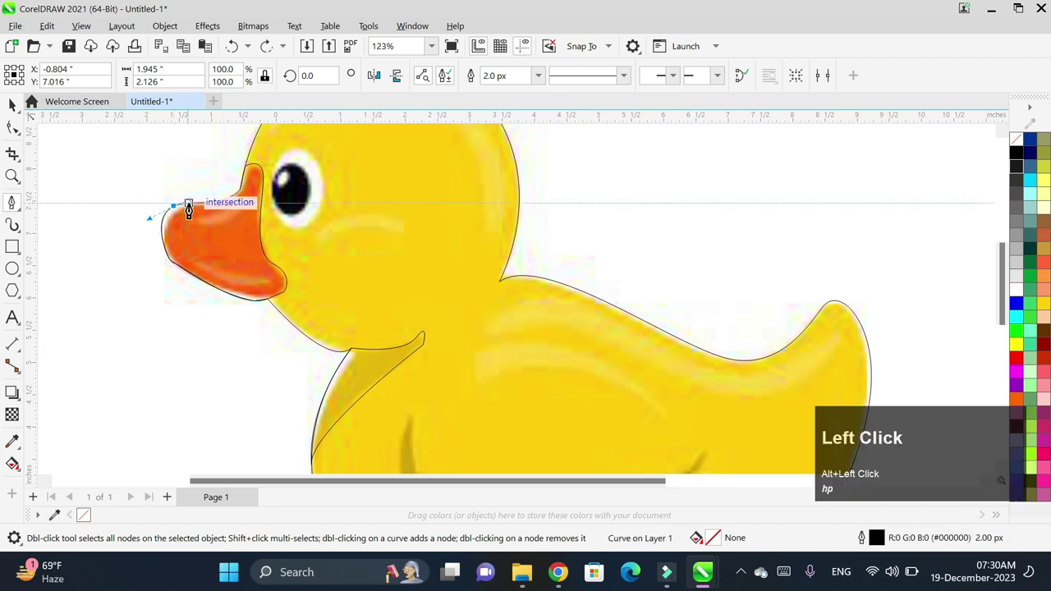
{"action": "key", "text": "ctrl+equal"}
{"action": "key", "text": "ctrl+equal"}
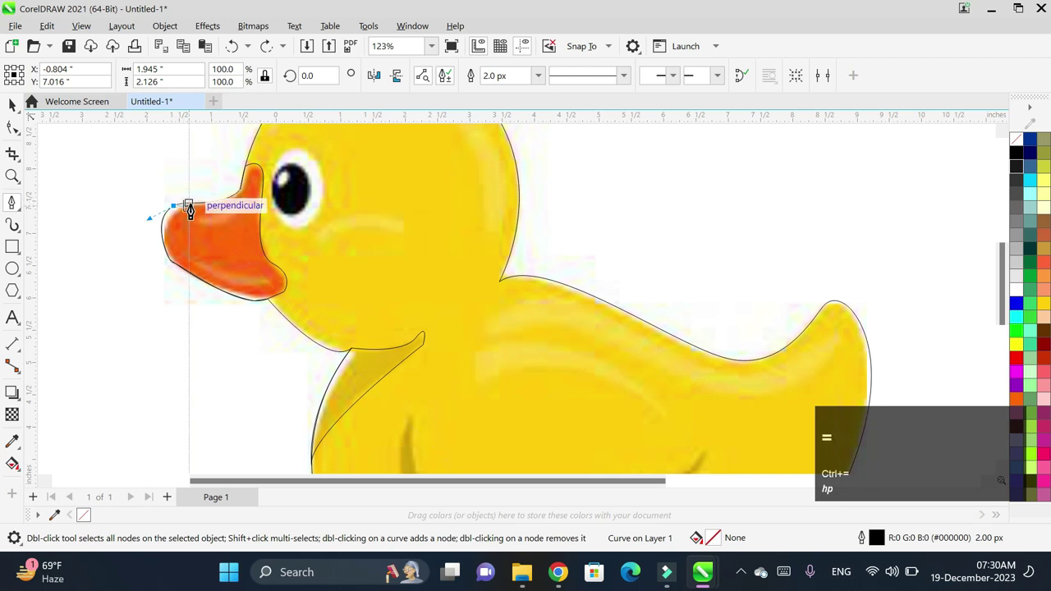
{"action": "left_click_drag", "start_coordinate": [187, 208], "coordinate": [227, 203]}
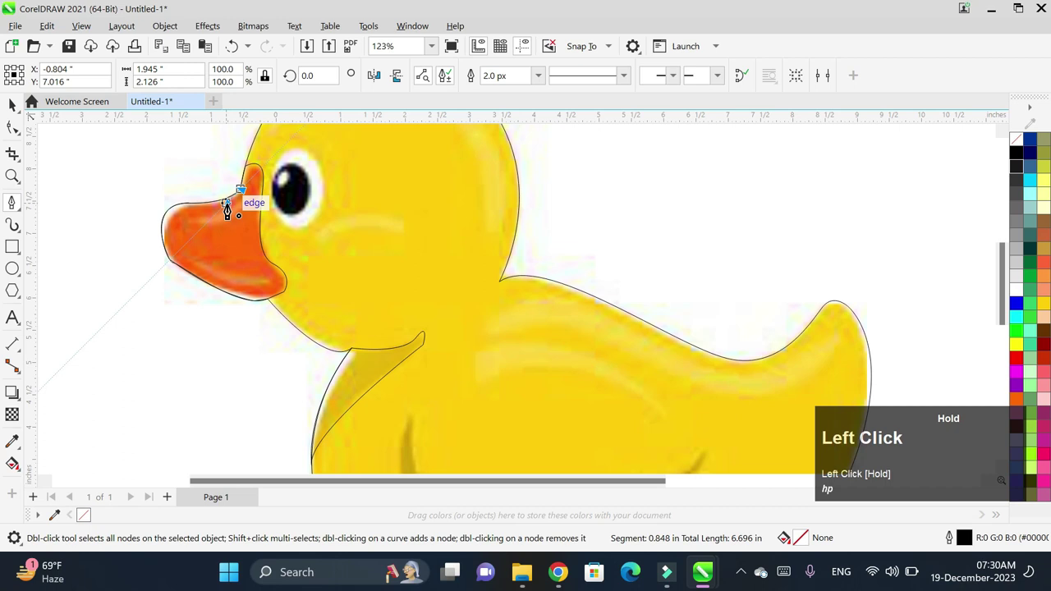
- Close the beak shape at its upper corner and try a first curve down the rear side of the eye white
{"action": "left_click", "coordinate": [246, 170]}
{"action": "left_click", "coordinate": [298, 156]}
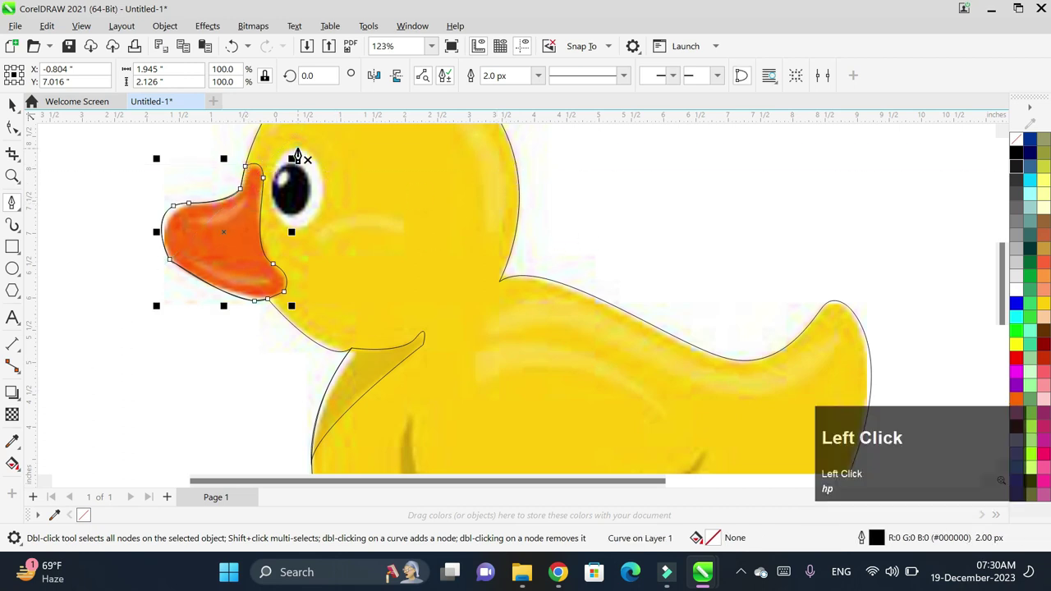
{"action": "left_click_drag", "start_coordinate": [304, 222], "coordinate": [271, 288]}
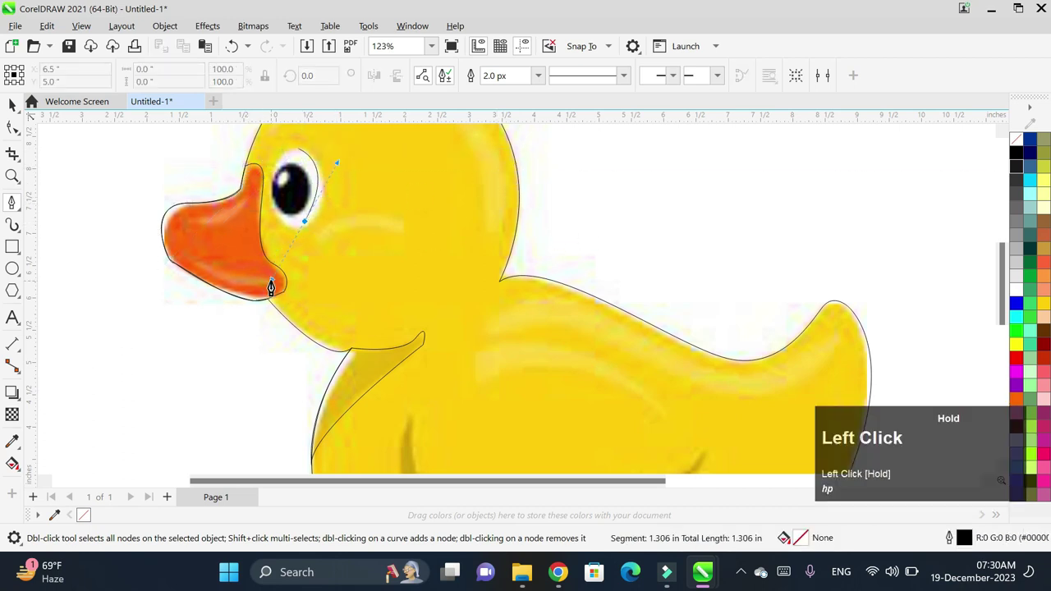
{"action": "key", "text": "ctrl+z"}
- Draw a closed outline about 0.8 by 1.3 inches around the white of the eye
{"action": "left_click", "coordinate": [294, 156]}
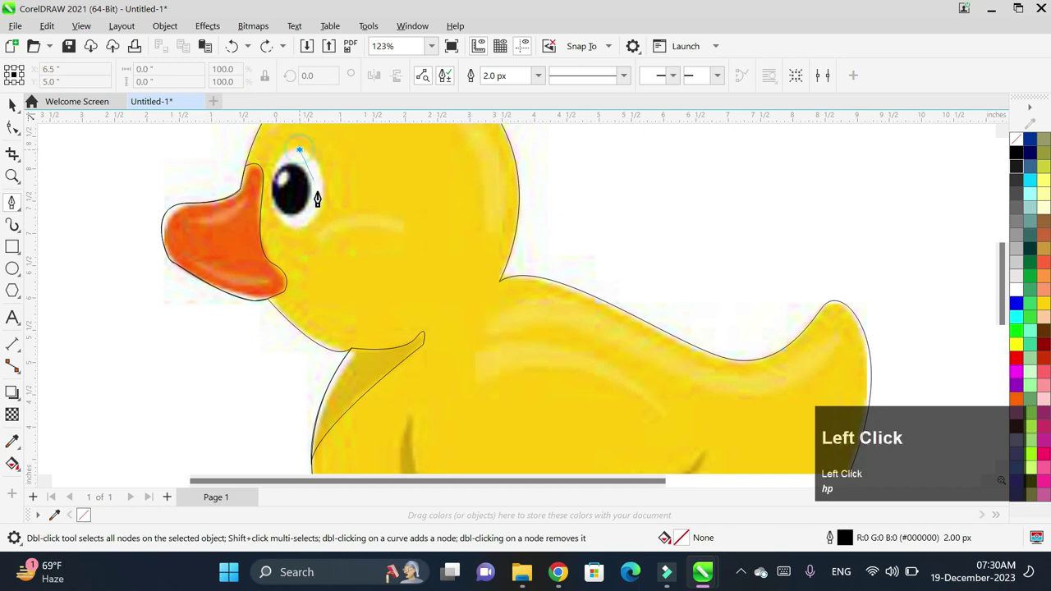
{"action": "left_click_drag", "start_coordinate": [310, 222], "coordinate": [281, 278]}
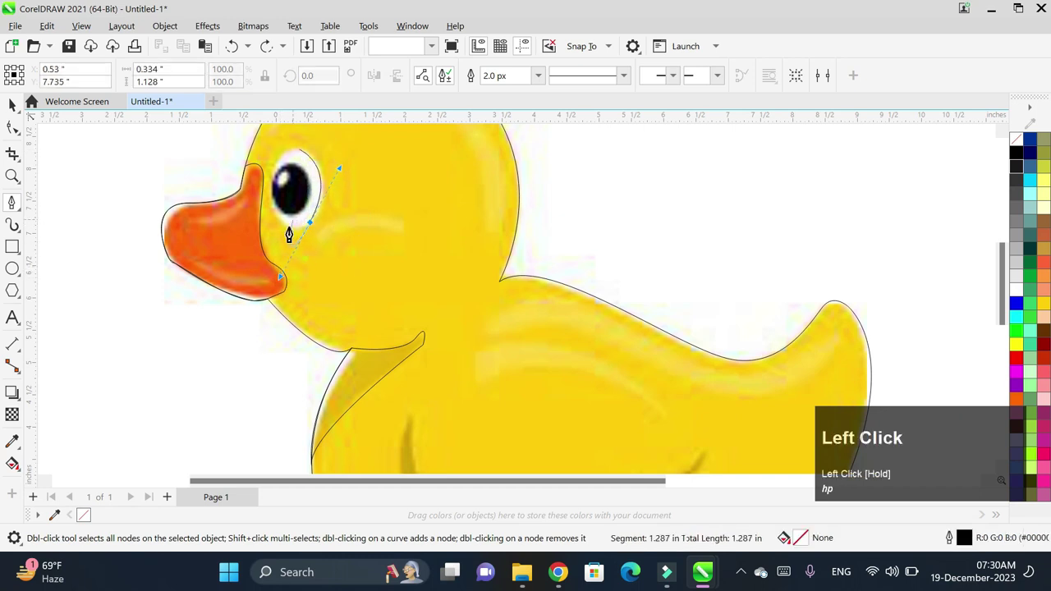
{"action": "left_click_drag", "start_coordinate": [315, 229], "coordinate": [277, 218]}
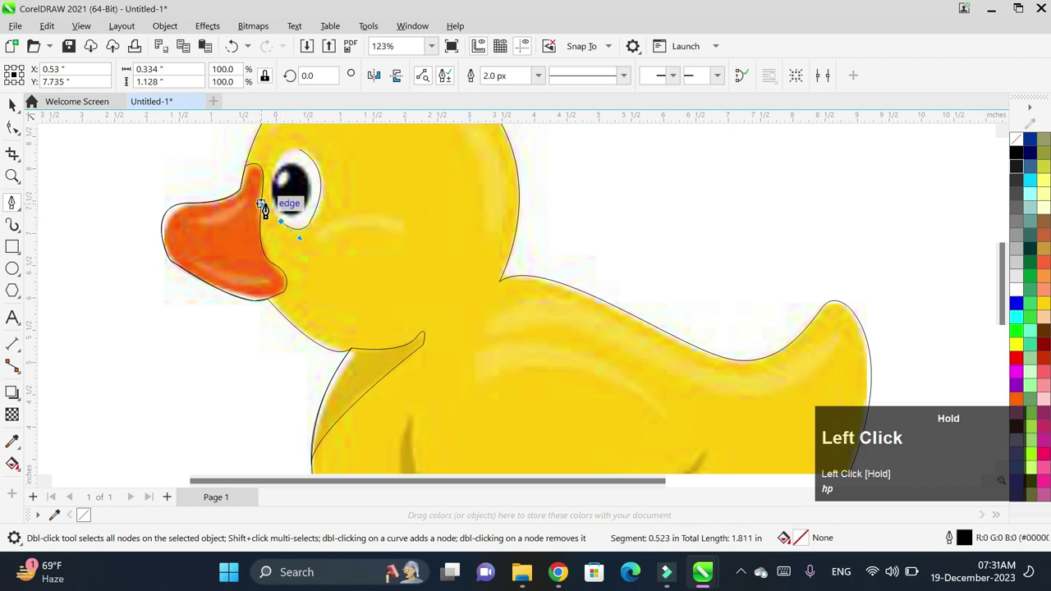
{"action": "left_click", "coordinate": [293, 164]}
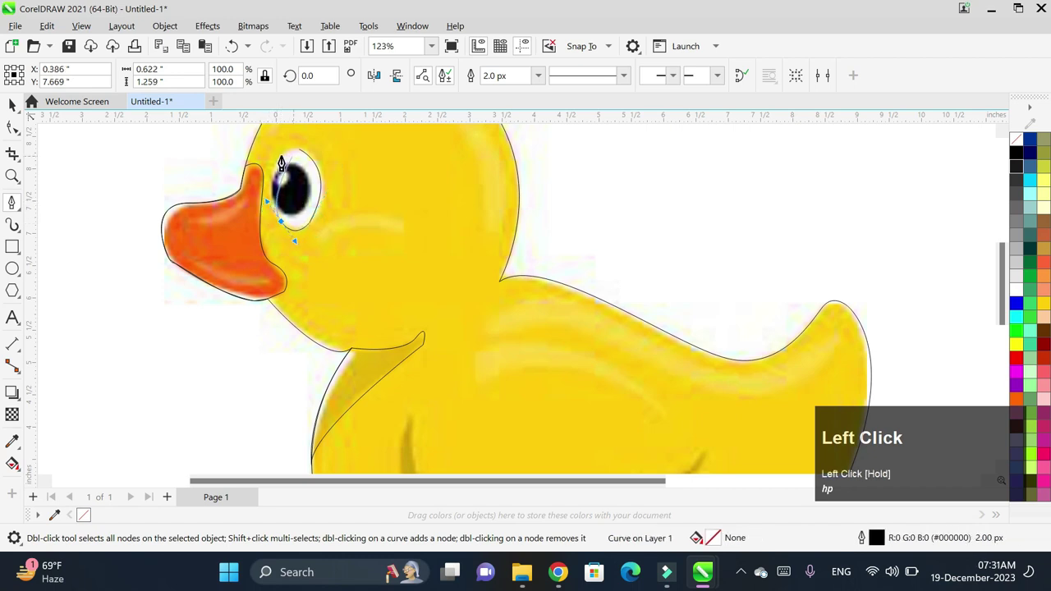
{"action": "left_click_drag", "start_coordinate": [271, 171], "coordinate": [281, 169]}
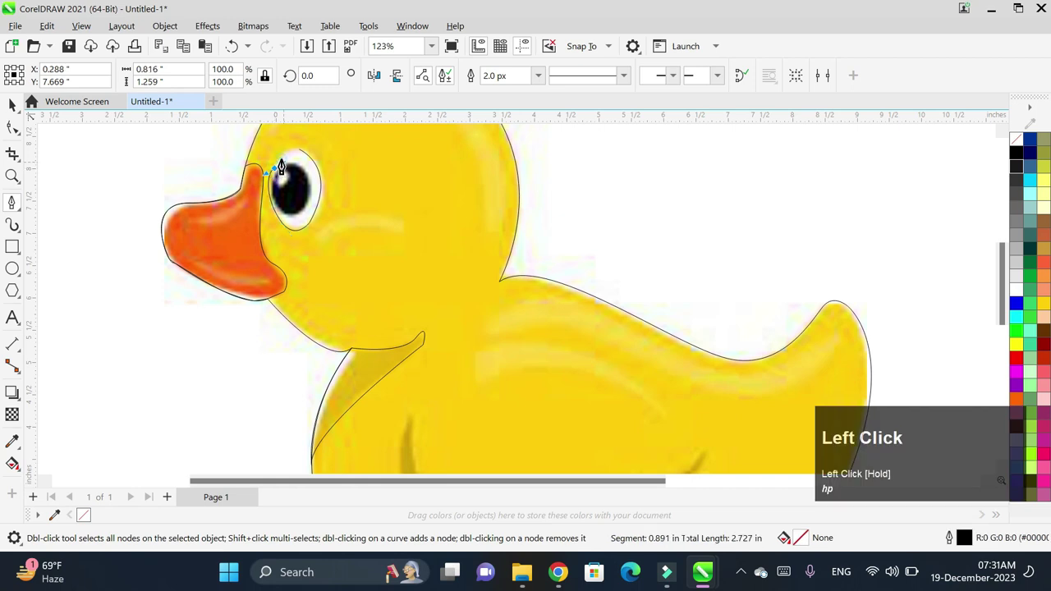
{"action": "key", "text": "ctrl+z"}
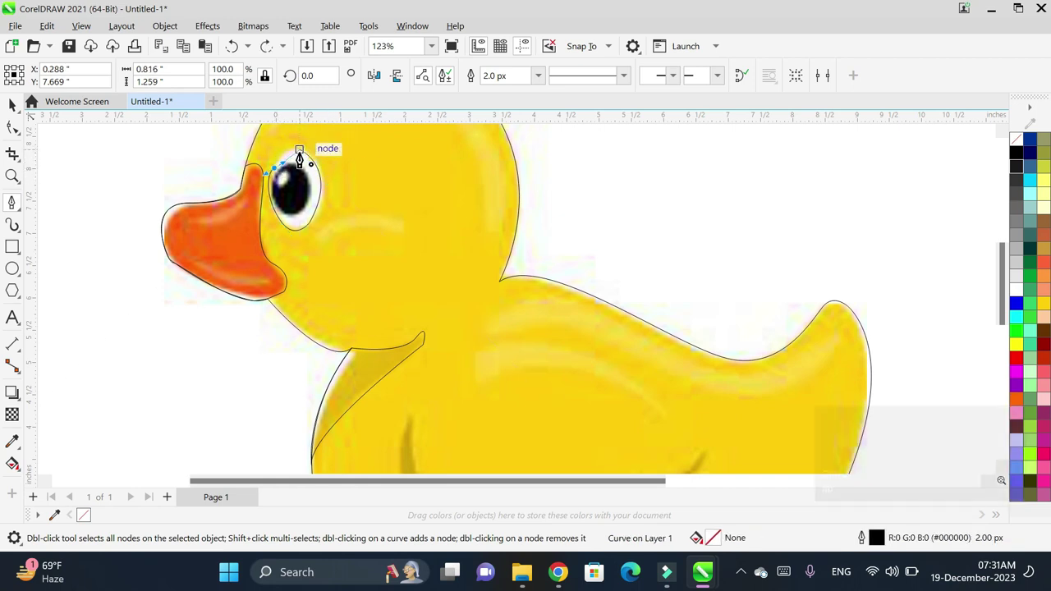
{"action": "mouse_move", "coordinate": [301, 154]}
{"action": "left_mouse_down"}
{"action": "mouse_move", "coordinate": [293, 159]}
{"action": "mouse_move", "coordinate": [335, 148]}
{"action": "mouse_move", "coordinate": [290, 161]}
{"action": "left_mouse_up"}
{"action": "key", "text": "ctrl+z"}
{"action": "key", "text": "alt"}
{"action": "key", "text": "ctrl+equal"}
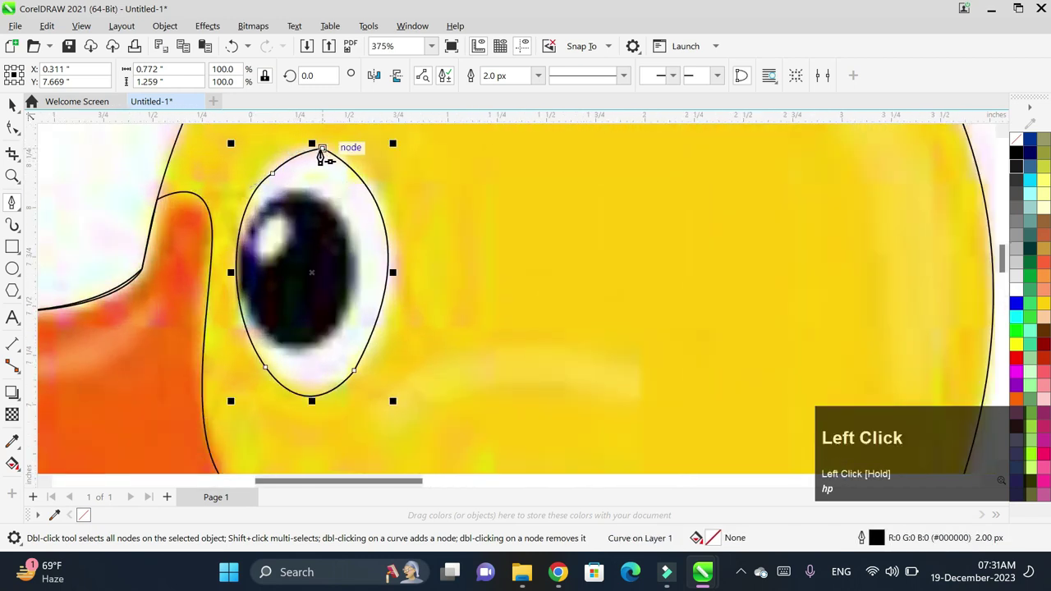
- Draw a separate closed outline about 0.6 by 0.9 inches around the black pupil inside the eye white
{"action": "left_click", "coordinate": [305, 191]}
{"action": "left_click_drag", "start_coordinate": [355, 303], "coordinate": [326, 407]}
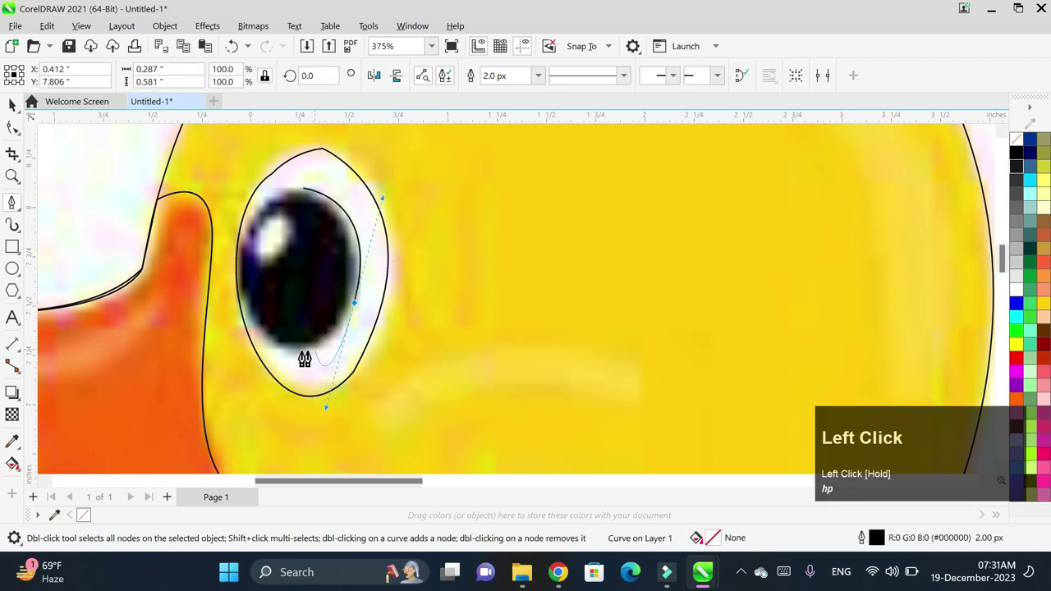
{"action": "left_click_drag", "start_coordinate": [245, 328], "coordinate": [245, 222]}
{"action": "left_click", "coordinate": [237, 292]}
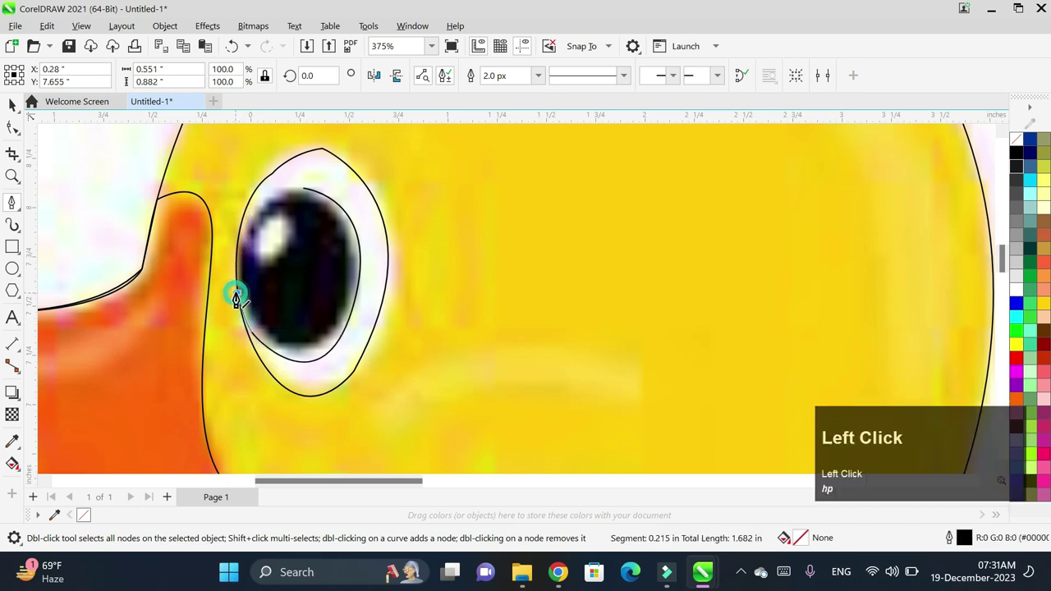
{"action": "left_click_drag", "start_coordinate": [246, 206], "coordinate": [263, 168]}
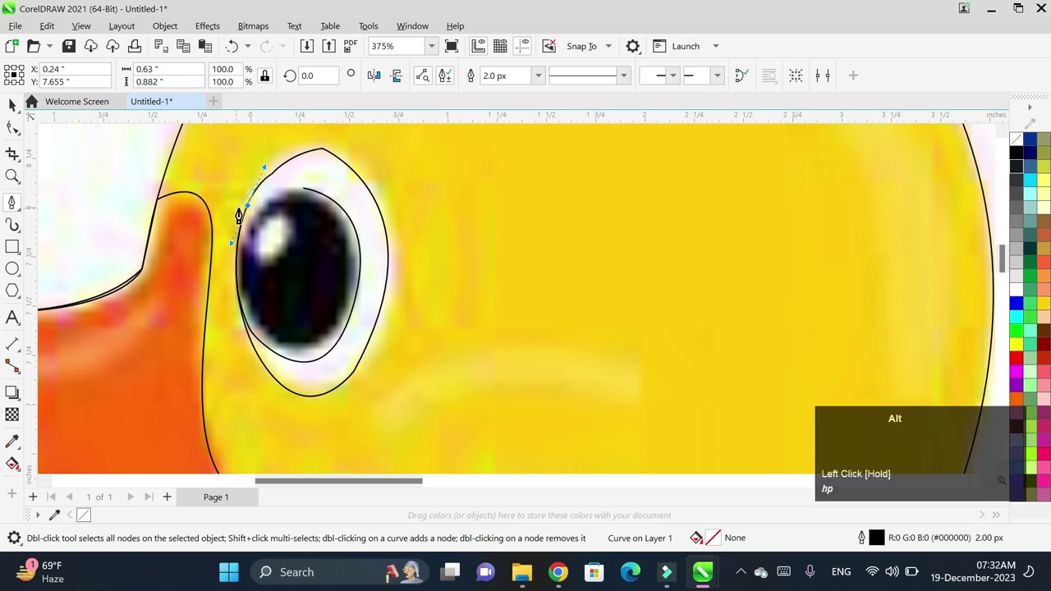
{"action": "left_click", "coordinate": [248, 206], "text": "alt"}
{"action": "left_click_drag", "start_coordinate": [303, 189], "coordinate": [289, 212]}
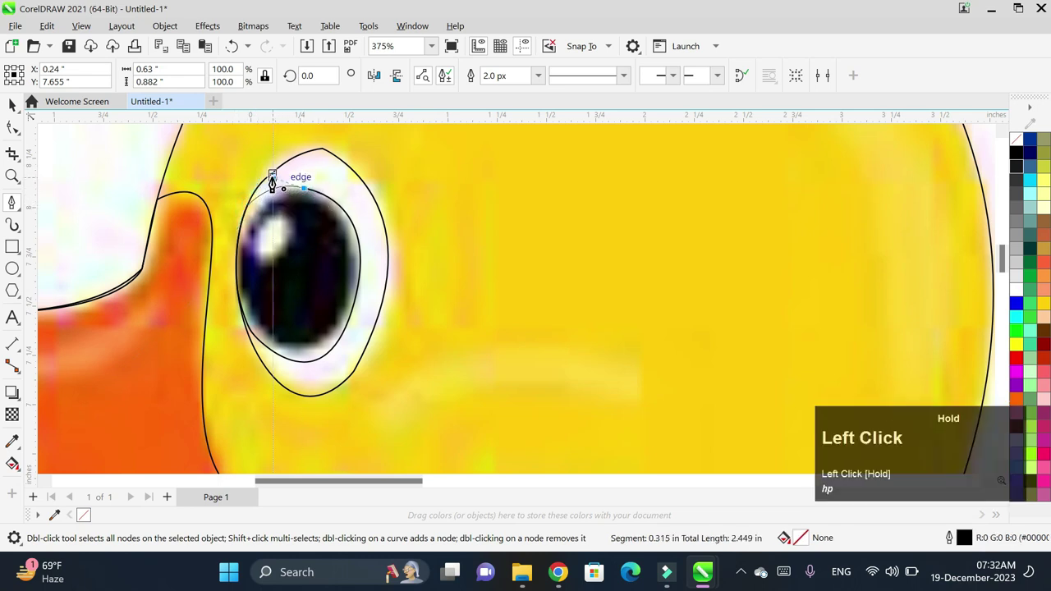
{"action": "left_click_drag", "start_coordinate": [272, 177], "coordinate": [273, 177]}
{"action": "left_click", "coordinate": [273, 218]}
{"action": "left_click_drag", "start_coordinate": [257, 234], "coordinate": [273, 256]}
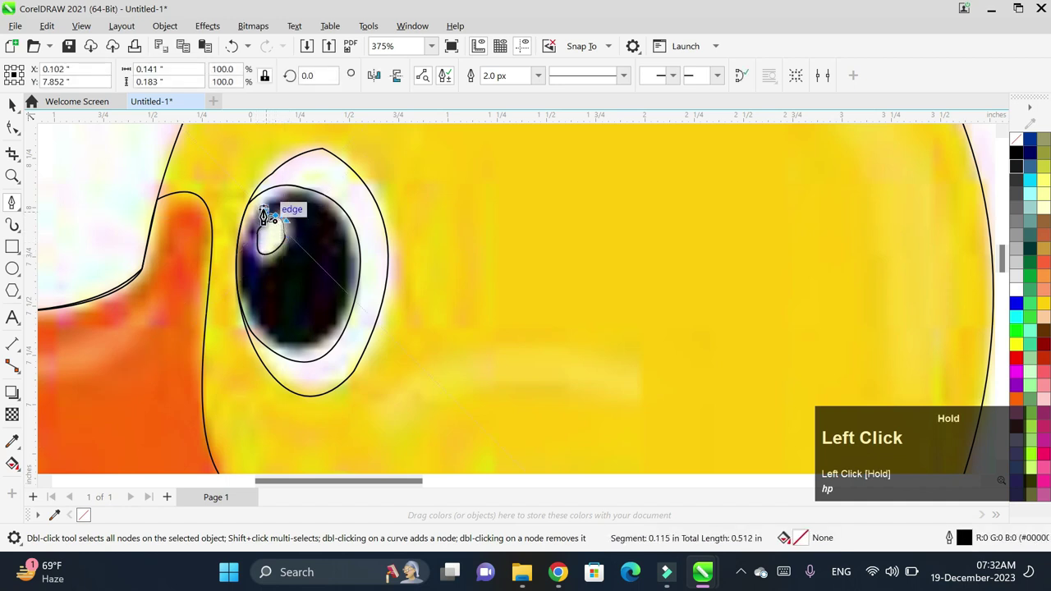
{"action": "left_click_drag", "start_coordinate": [468, 258], "coordinate": [266, 222]}
{"action": "key", "text": "ctrl+z"}
- Trace the small white highlight in the pupil with a curved path about 0.12 by 0.18 inches
{"action": "key", "text": "F3"}
{"action": "left_click", "coordinate": [276, 216]}
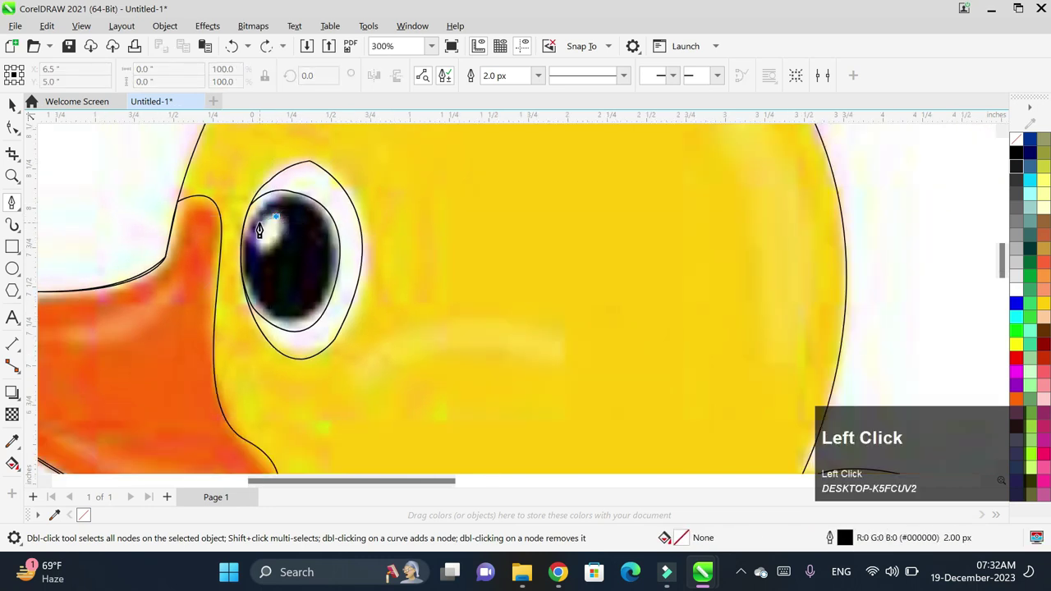
{"action": "left_click", "coordinate": [265, 225]}
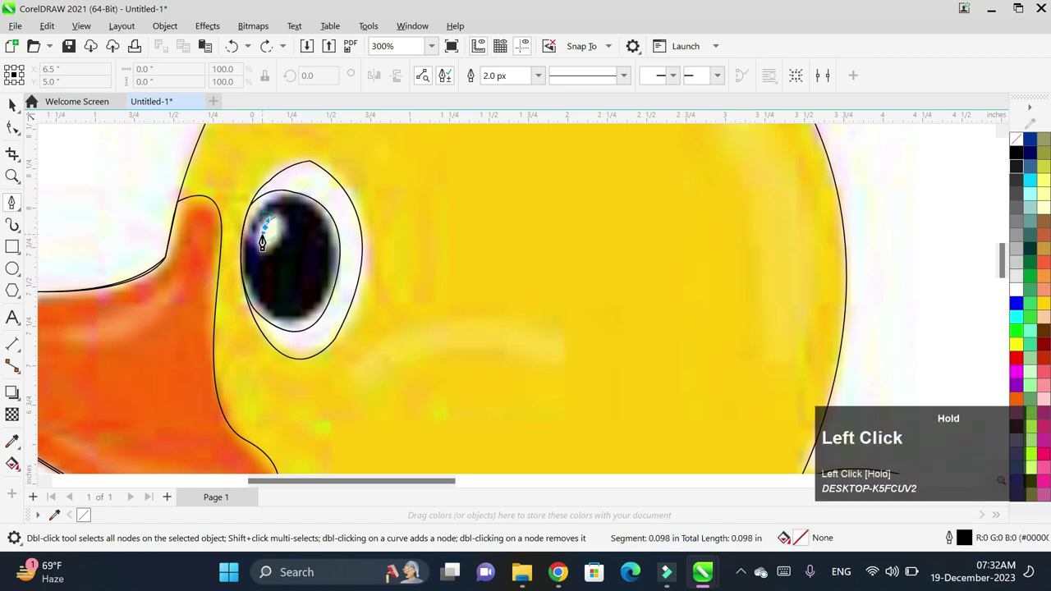
{"action": "left_click_drag", "start_coordinate": [262, 247], "coordinate": [277, 216]}
{"action": "left_click", "coordinate": [263, 228], "text": "alt"}
{"action": "left_click", "coordinate": [262, 239]}
{"action": "key", "text": "ctrl+z"}
{"action": "left_click", "coordinate": [280, 235], "text": "alt"}
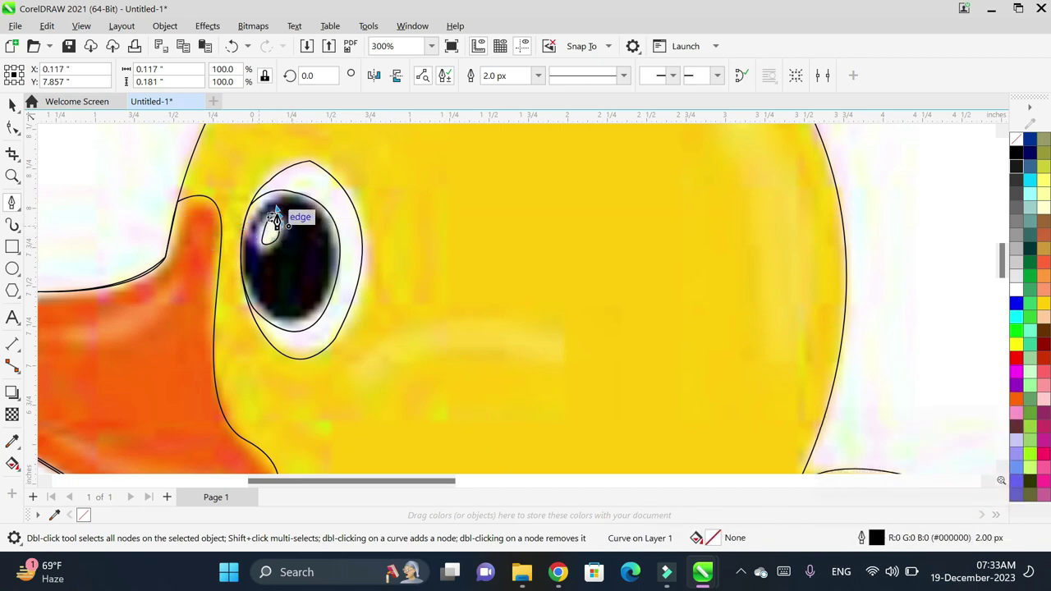
{"action": "left_click", "coordinate": [277, 217]}
- Undo the highlight's last closing segment and reclose the shape at its upper starting node
{"action": "key", "text": "ctrl+z"}
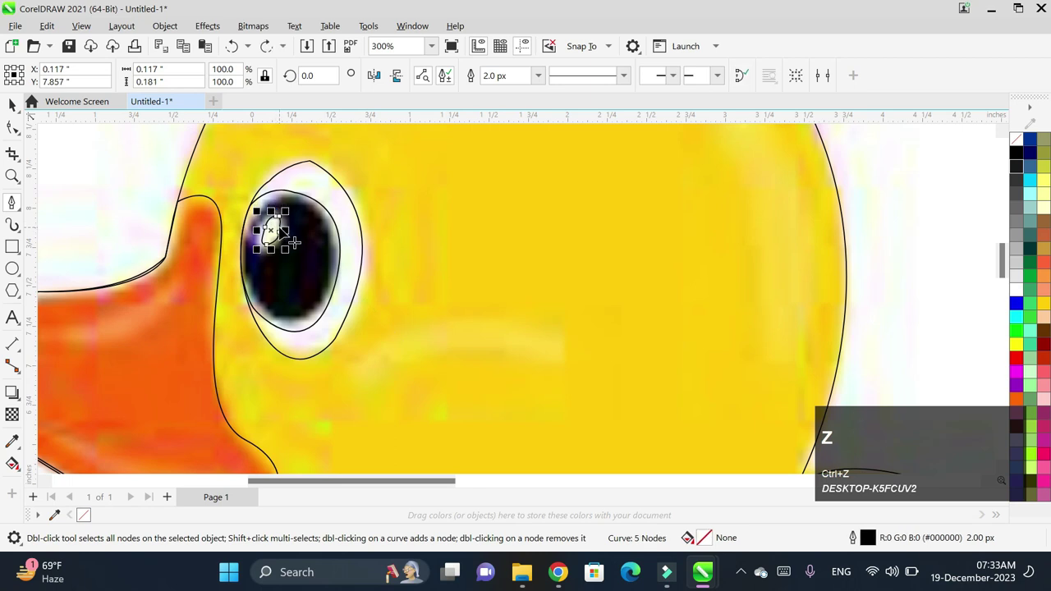
{"action": "key", "text": "ctrl+z"}
{"action": "key", "text": "ctrl+z"}
{"action": "scroll", "coordinate": [279, 230], "scroll_direction": "up", "scroll_amount": 5}
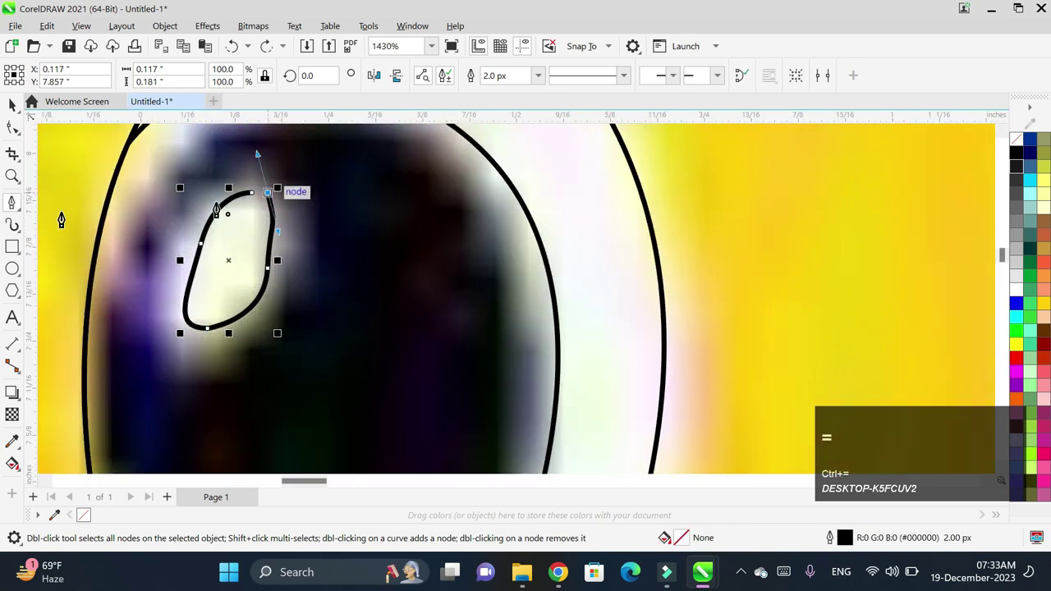
{"action": "left_click", "coordinate": [268, 194]}
{"action": "mouse_move", "coordinate": [268, 194]}
{"action": "left_mouse_down"}
{"action": "mouse_move", "coordinate": [252, 194]}
{"action": "mouse_move", "coordinate": [274, 215]}
{"action": "mouse_move", "coordinate": [254, 200]}
{"action": "left_mouse_up"}
{"action": "left_click", "coordinate": [271, 229]}
{"action": "left_click_drag", "start_coordinate": [267, 235], "coordinate": [251, 193]}
{"action": "left_click_drag", "start_coordinate": [270, 210], "coordinate": [274, 212]}
- Start a separate wing shape on the duck's body, curving along the wing's upper edge and ending at the rear tip
{"action": "key", "text": "ctrl+minus"}
{"action": "key", "text": "ctrl+minus"}
{"action": "key", "text": "ctrl+minus"}
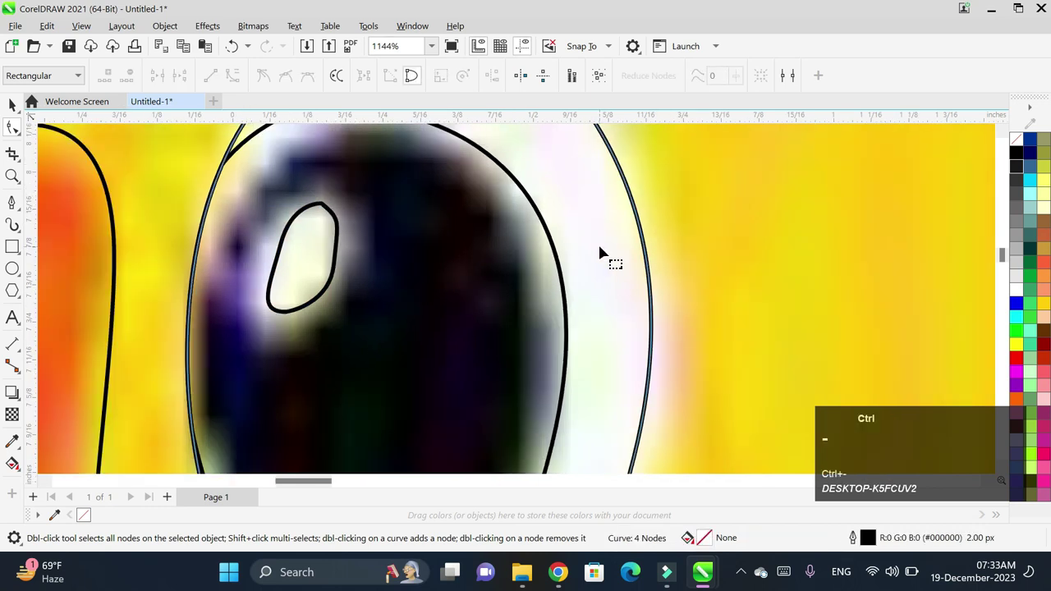
{"action": "key", "text": "ctrl+minus"}
{"action": "key", "text": "ctrl+minus"}
{"action": "left_click_drag", "start_coordinate": [1002, 249], "coordinate": [1002, 287]}
{"action": "key", "text": "ctrl+minus"}
{"action": "key", "text": "ctrl+minus"}
{"action": "key", "text": "ctrl+minus"}
{"action": "key", "text": "ctrl+minus"}
{"action": "left_click_drag", "start_coordinate": [577, 481], "coordinate": [635, 482]}
{"action": "left_click_drag", "start_coordinate": [1001, 224], "coordinate": [1001, 271]}
{"action": "left_click", "coordinate": [12, 206]}
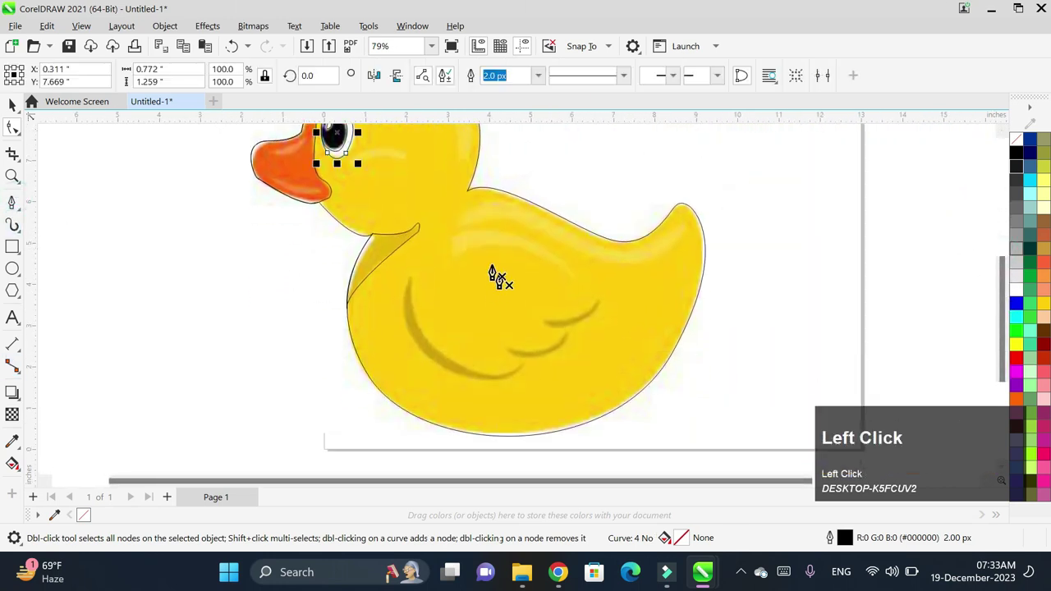
{"action": "left_click", "coordinate": [456, 256]}
{"action": "left_click_drag", "start_coordinate": [572, 280], "coordinate": [579, 303]}
{"action": "left_click_drag", "start_coordinate": [620, 345], "coordinate": [573, 284]}
{"action": "left_click", "coordinate": [570, 280], "text": "alt"}
{"action": "left_click", "coordinate": [597, 299]}
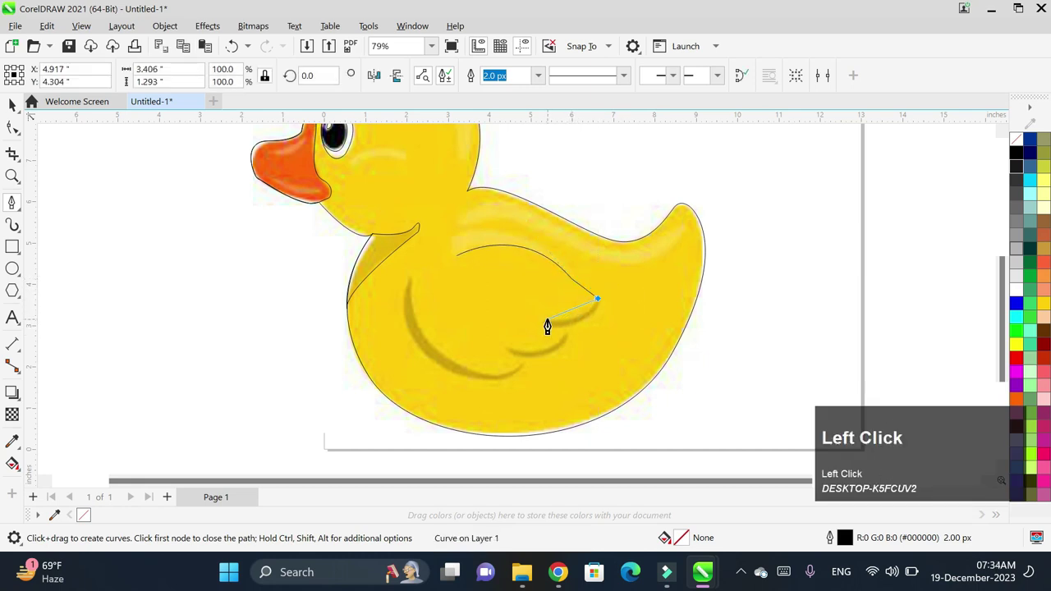
- Trace the upper feather's lower edge from the wing tip, round its inner end and lead the path towards the middle feather
{"action": "key", "text": "ctrl+z"}
{"action": "mouse_move", "coordinate": [548, 320]}
{"action": "left_mouse_down"}
{"action": "mouse_move", "coordinate": [527, 321]}
{"action": "mouse_move", "coordinate": [563, 328]}
{"action": "left_mouse_up"}
{"action": "key", "text": "ctrl+equal"}
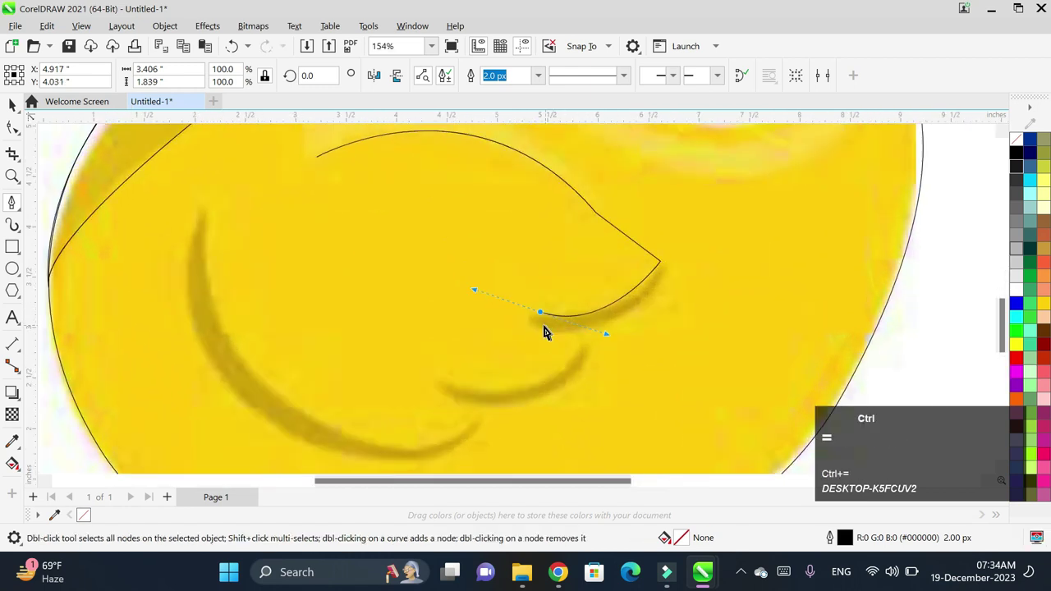
{"action": "left_click", "coordinate": [530, 312], "text": "alt"}
{"action": "left_click_drag", "start_coordinate": [524, 323], "coordinate": [557, 335]}
{"action": "left_click", "coordinate": [585, 335]}
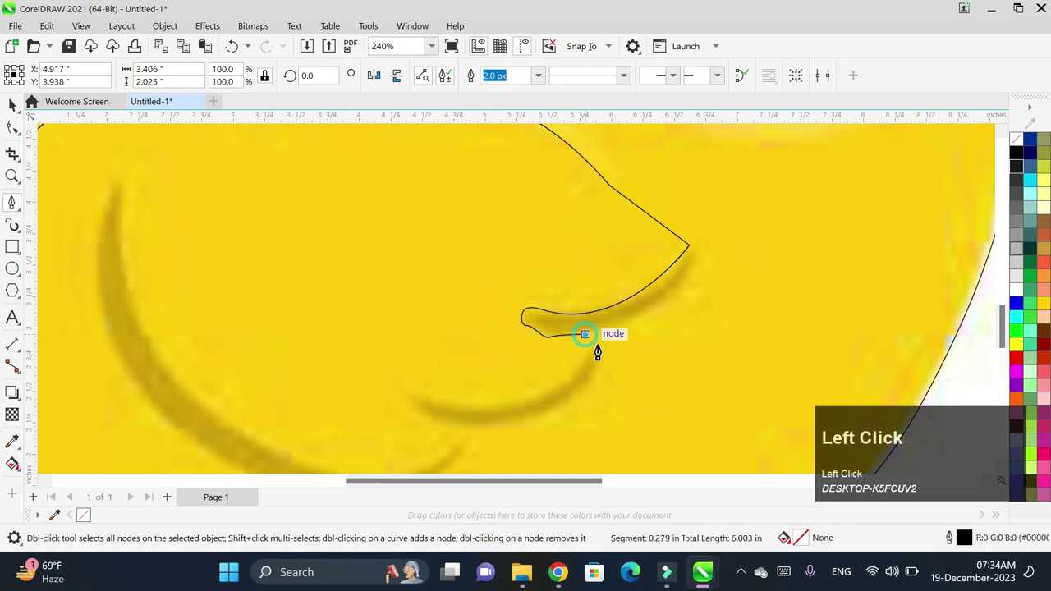
- Curve the wing path around the middle feather's tip, along its lower edge and around the inner end of its shadow
{"action": "left_click_drag", "start_coordinate": [583, 363], "coordinate": [558, 391]}
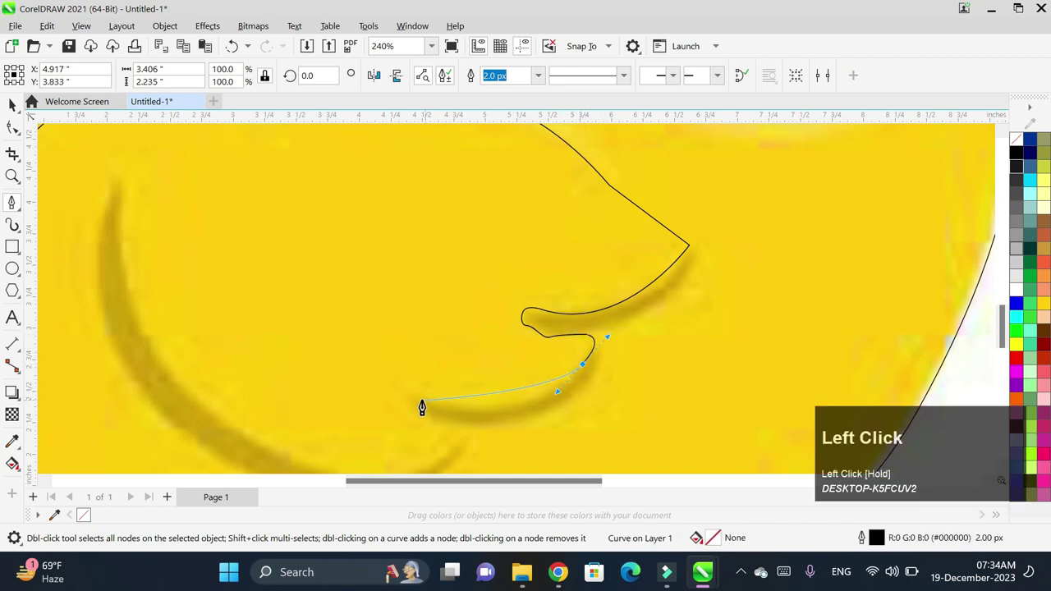
{"action": "left_click_drag", "start_coordinate": [420, 398], "coordinate": [404, 389]}
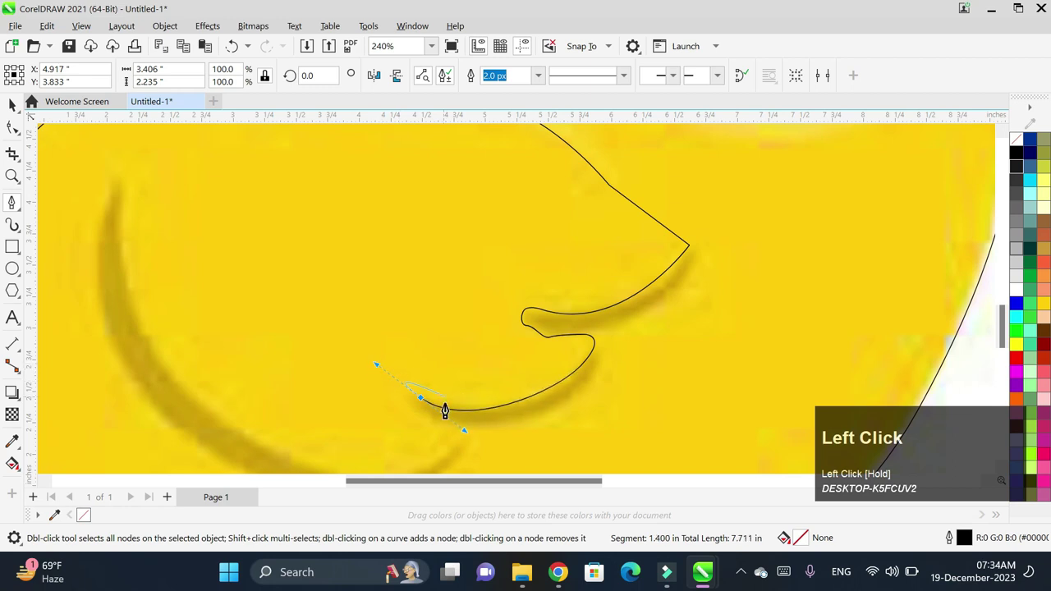
{"action": "left_click", "coordinate": [420, 398], "text": "alt"}
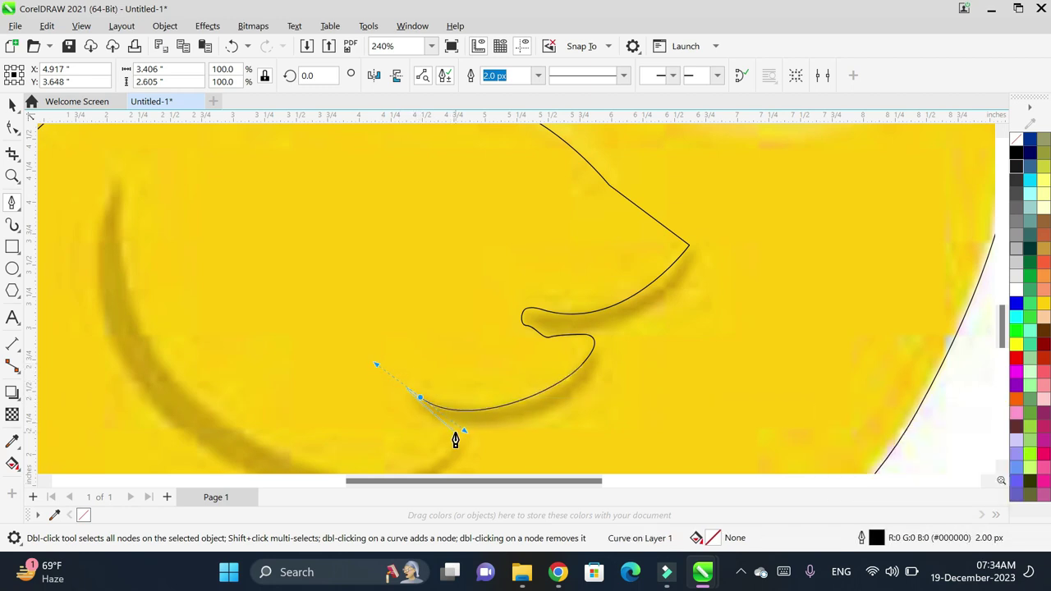
{"action": "left_click", "coordinate": [419, 399]}
{"action": "left_click", "coordinate": [411, 392]}
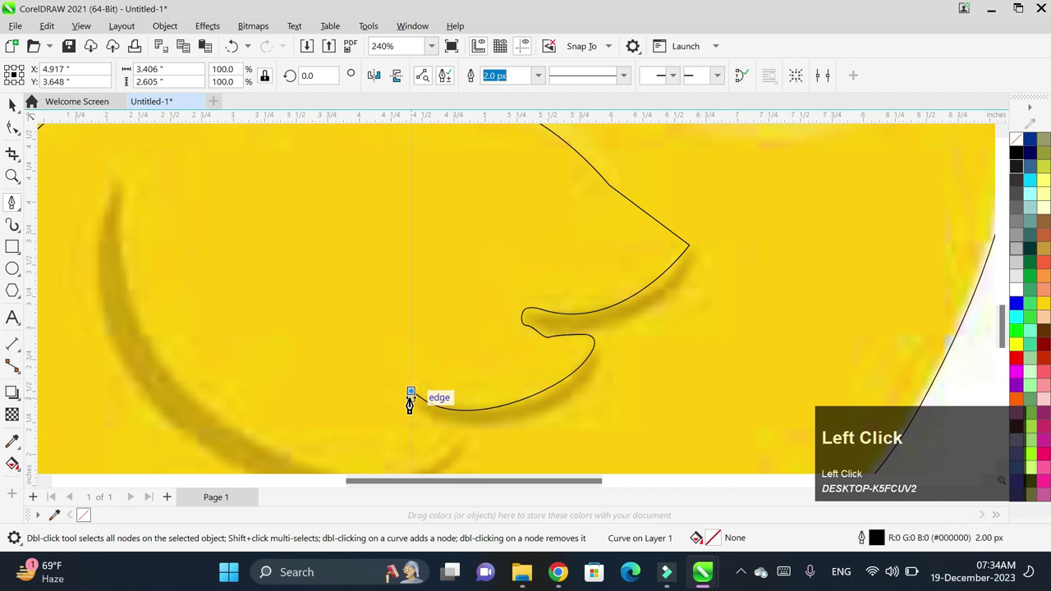
{"action": "left_click_drag", "start_coordinate": [412, 405], "coordinate": [423, 409]}
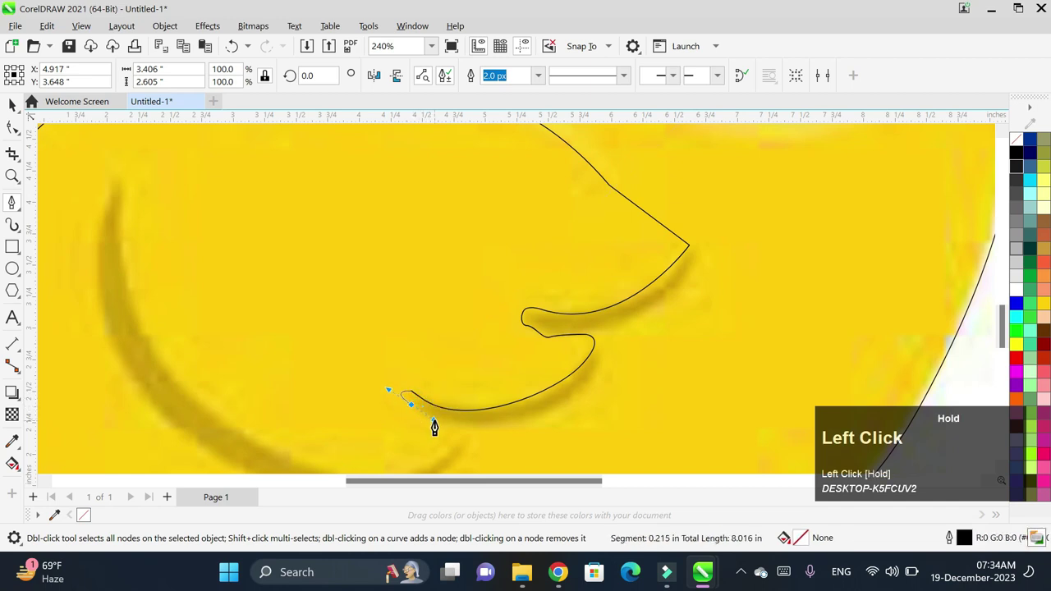
{"action": "left_click_drag", "start_coordinate": [460, 439], "coordinate": [463, 449]}
- Extend the wing path to the lowest feather's tip and along the inner edge of the large curved shadow to its upper end
{"action": "key", "text": "F3"}
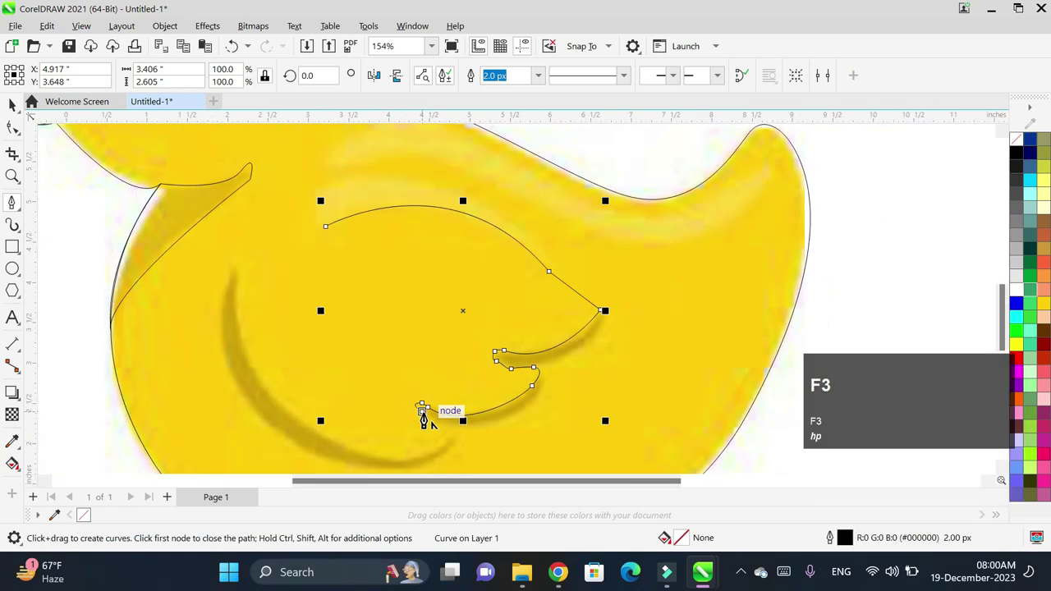
{"action": "left_click", "coordinate": [454, 429]}
{"action": "left_click_drag", "start_coordinate": [421, 411], "coordinate": [461, 431]}
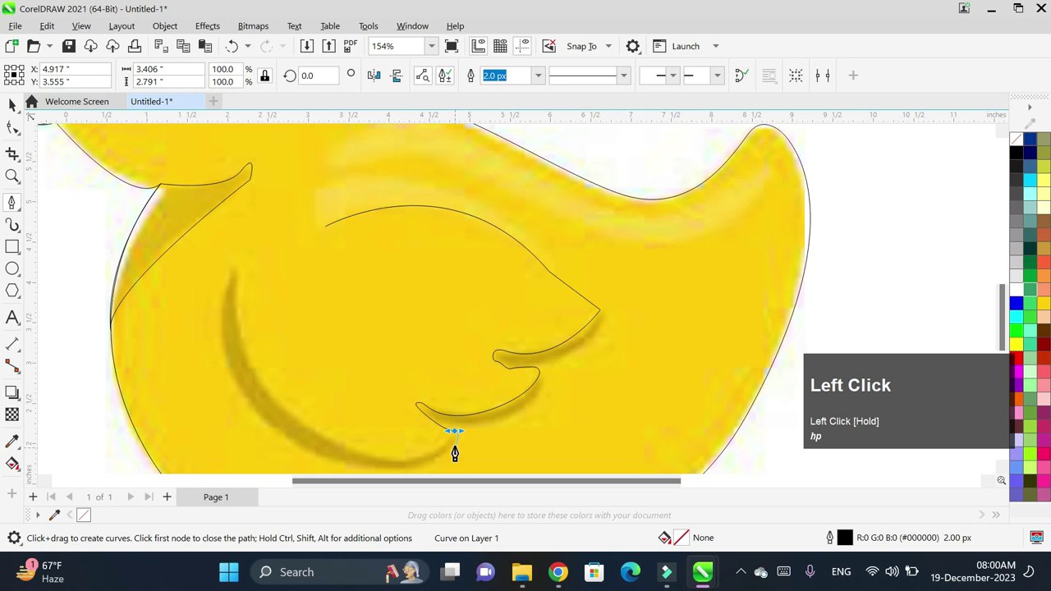
{"action": "left_click", "coordinate": [446, 444]}
{"action": "left_click_drag", "start_coordinate": [312, 428], "coordinate": [220, 366]}
{"action": "left_click", "coordinate": [236, 274]}
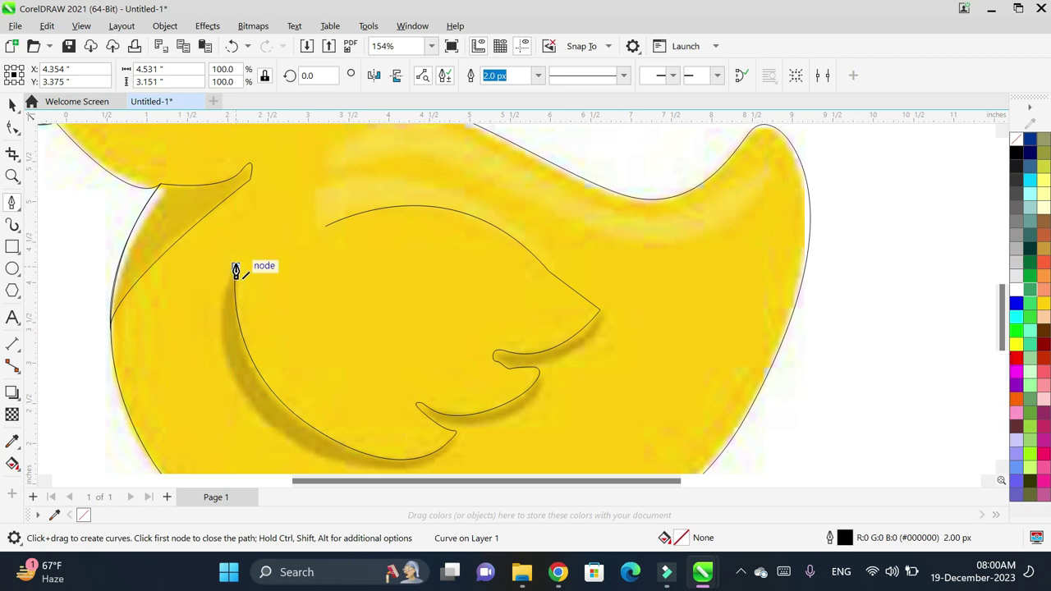
- Trace the large curved shadow's outer edge round to the lowest feather's tip and turn the path towards the middle feather's shadow
{"action": "left_click_drag", "start_coordinate": [225, 340], "coordinate": [232, 362]}
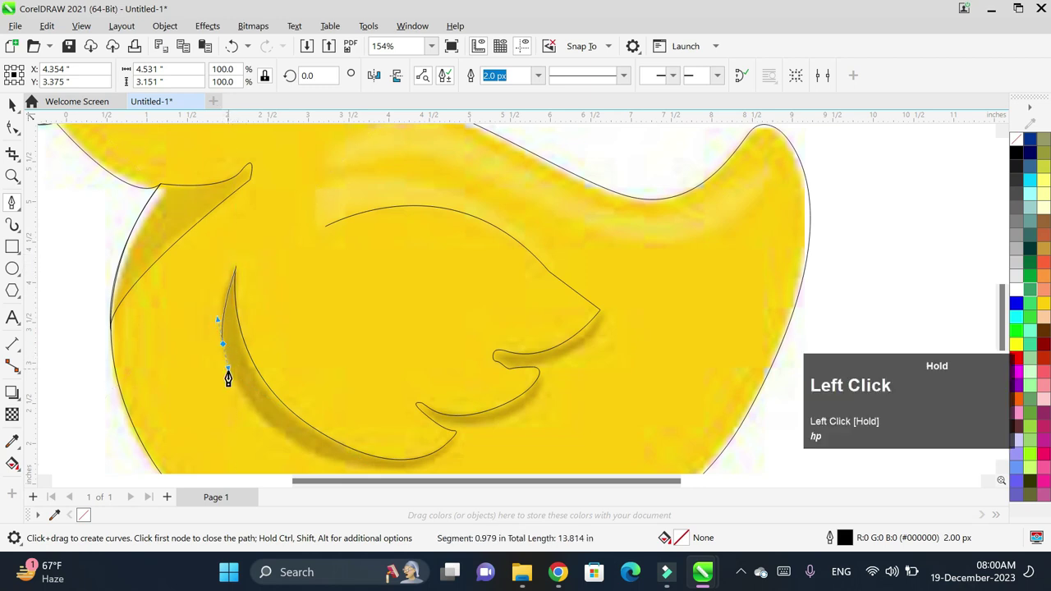
{"action": "left_click_drag", "start_coordinate": [333, 462], "coordinate": [370, 403]}
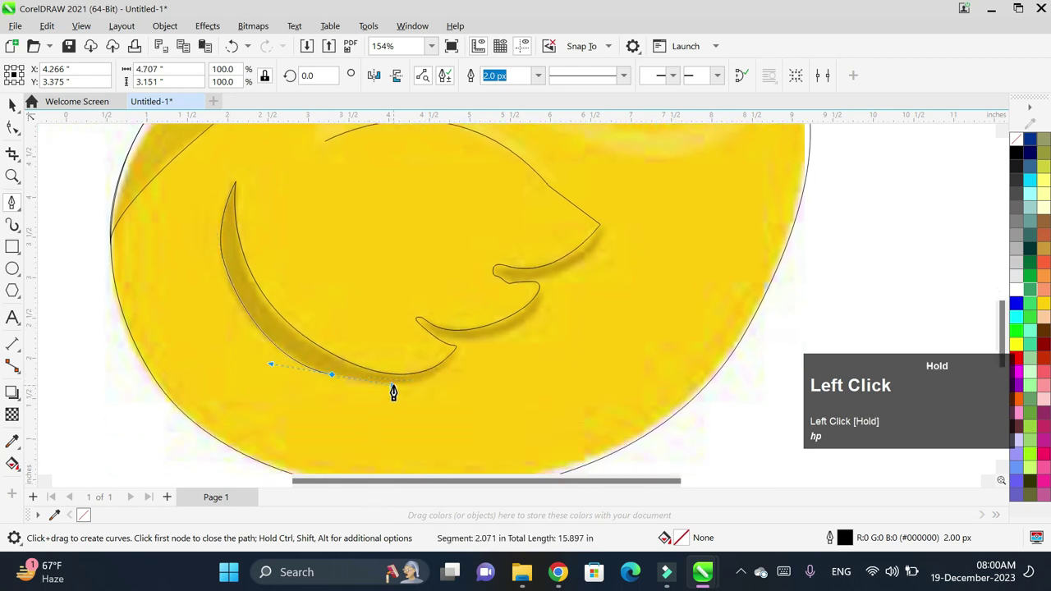
{"action": "left_click_drag", "start_coordinate": [457, 361], "coordinate": [493, 320]}
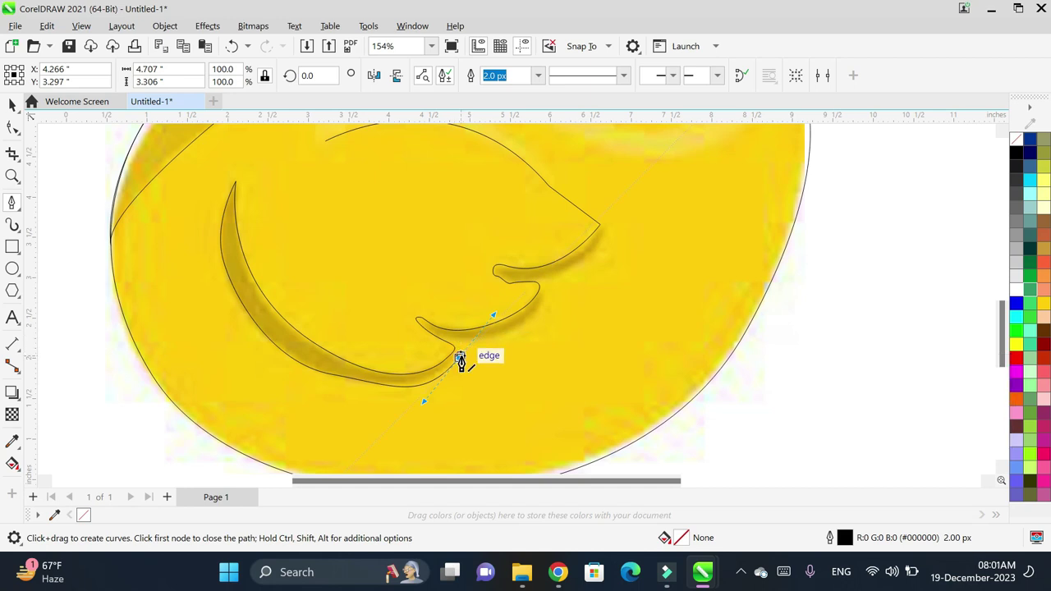
{"action": "left_click", "coordinate": [460, 363], "text": "ctrl"}
{"action": "key", "text": "ctrl+equal"}
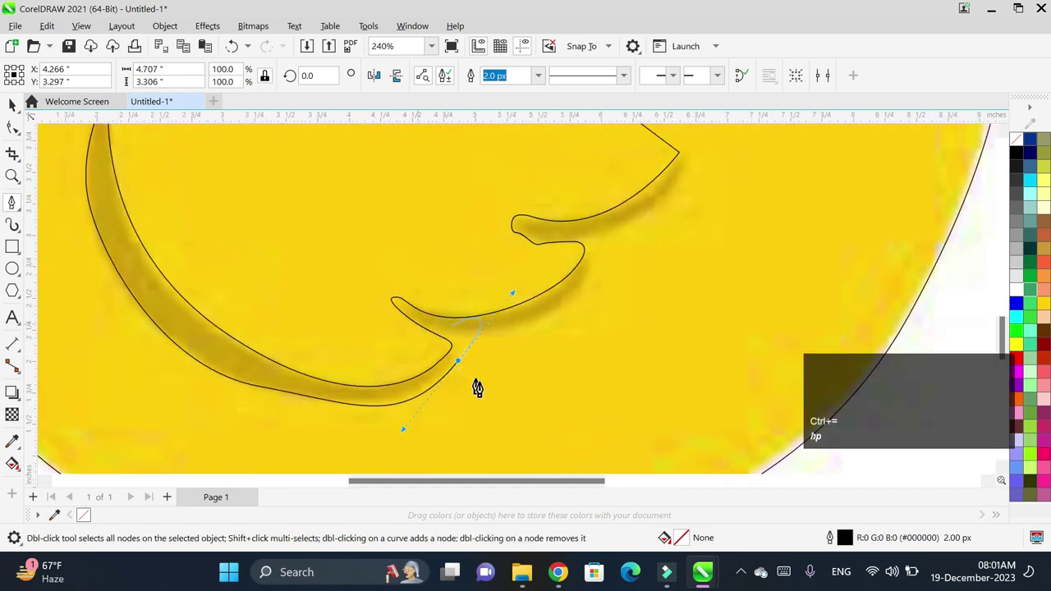
{"action": "left_click", "coordinate": [457, 363], "text": "alt"}
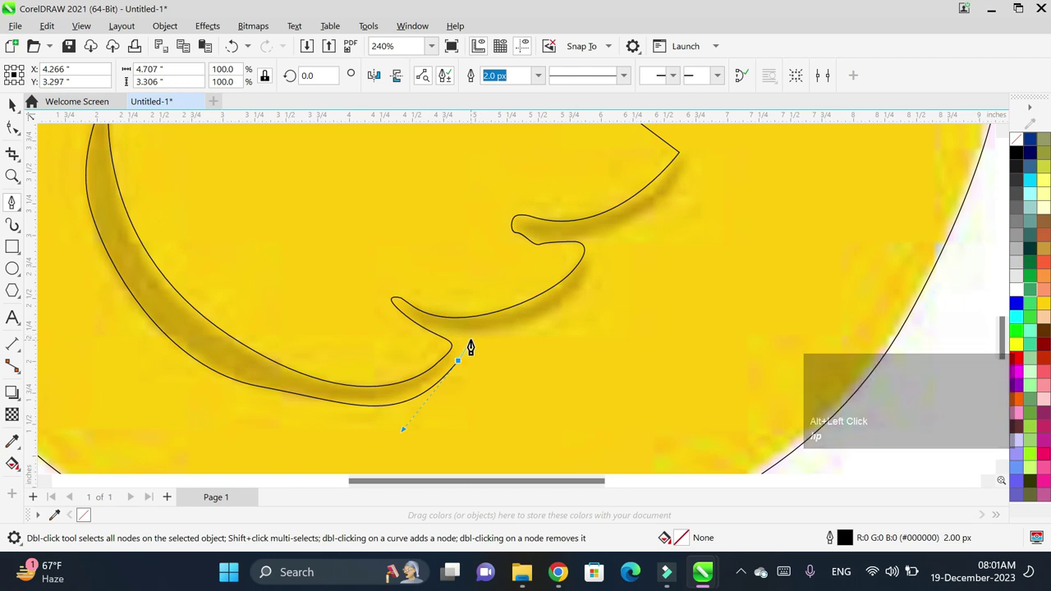
{"action": "left_click", "coordinate": [451, 344]}
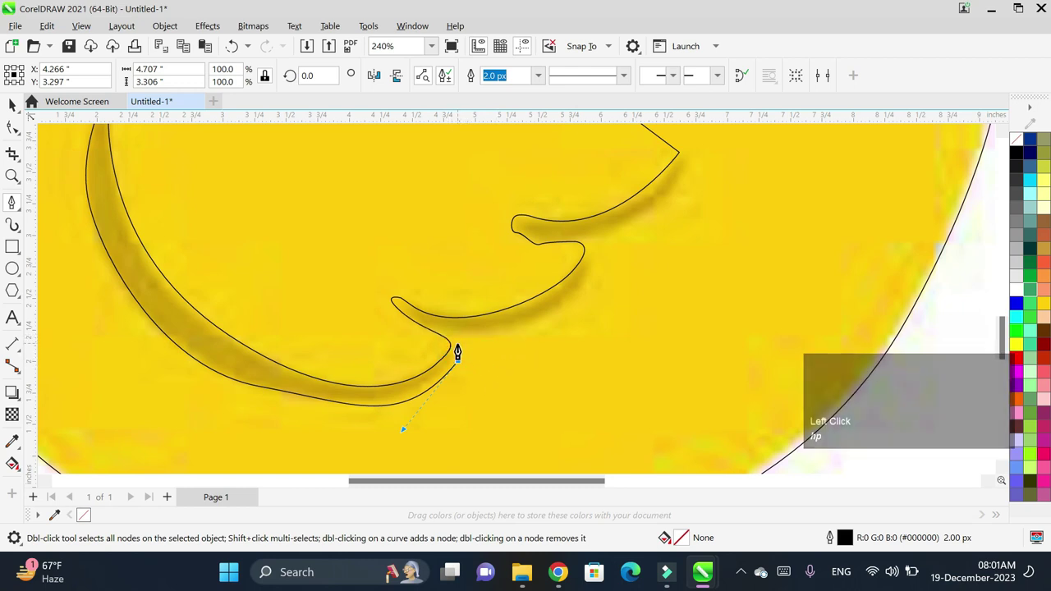
{"action": "left_click", "coordinate": [459, 338]}
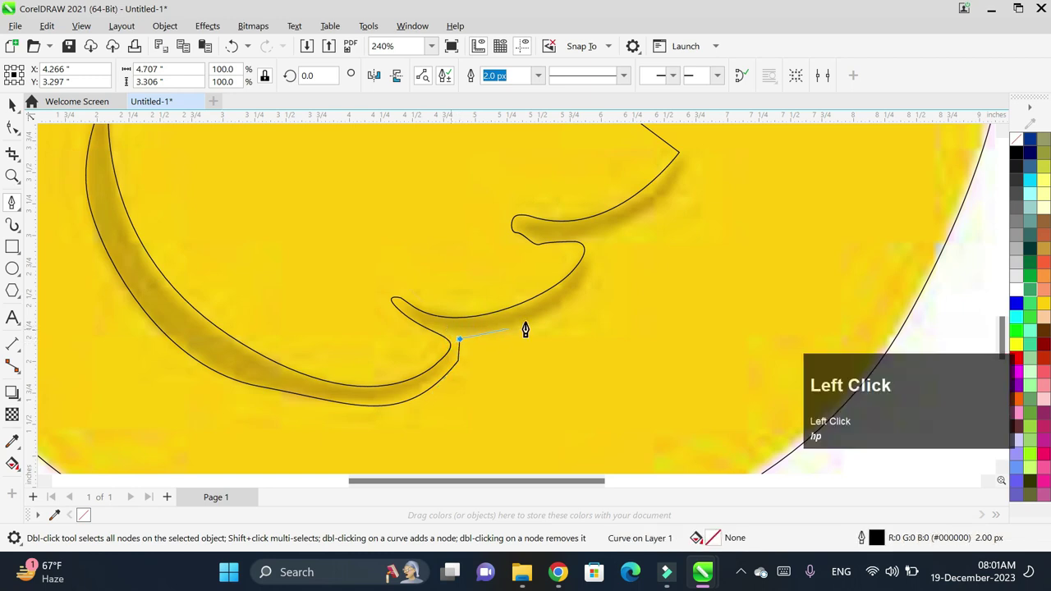
- Trace the outer edges of the middle and upper feathers' shadows and end the path near the wing's rear tip
{"action": "left_click_drag", "start_coordinate": [595, 271], "coordinate": [646, 224]}
{"action": "left_click", "coordinate": [597, 269], "text": "alt"}
{"action": "left_click", "coordinate": [597, 242]}
{"action": "left_click_drag", "start_coordinate": [1003, 337], "coordinate": [1002, 320]}
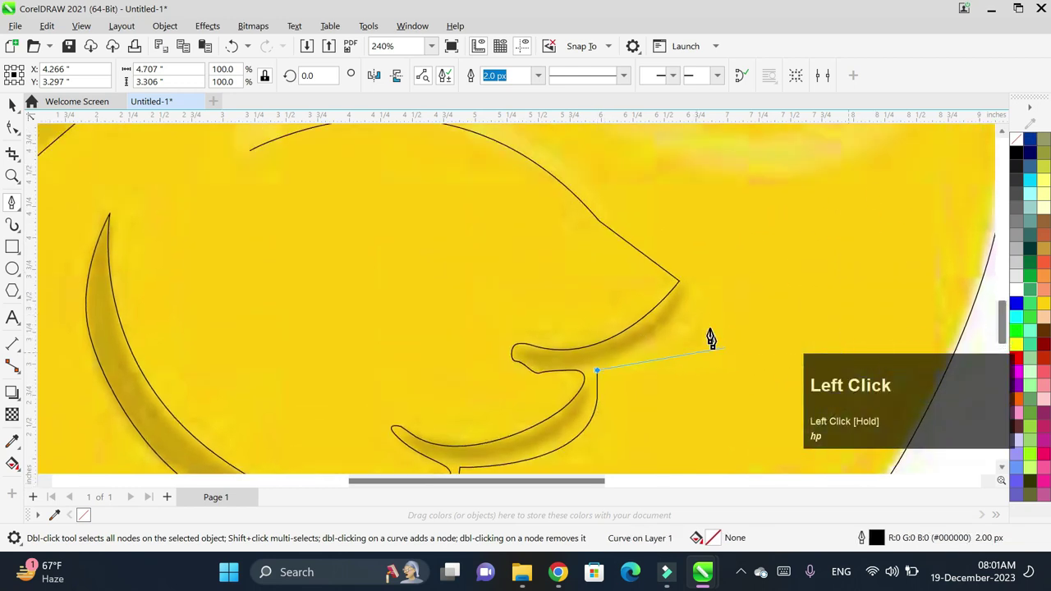
{"action": "left_click_drag", "start_coordinate": [696, 297], "coordinate": [716, 258]}
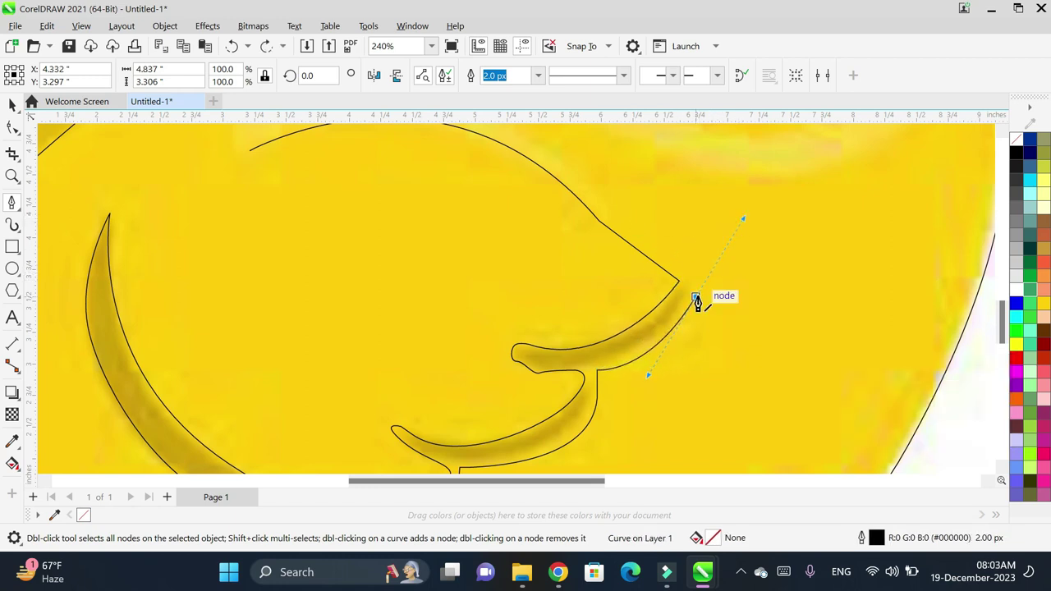
{"action": "left_click", "coordinate": [695, 302]}
{"action": "key", "text": "Escape"}
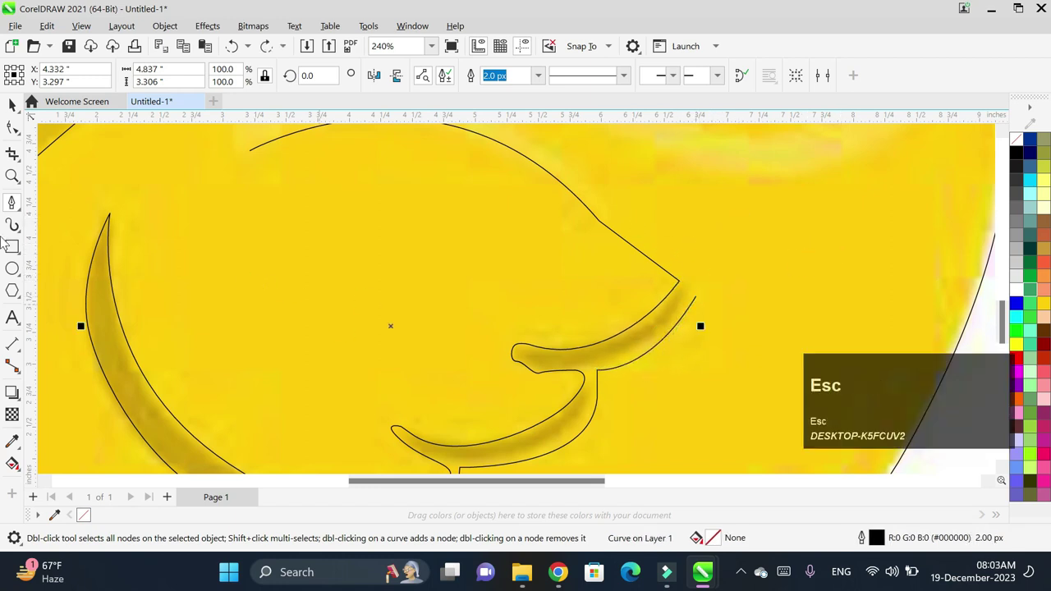
- Move the shadow path's loose end node onto the wing's rear tip
{"action": "left_click", "coordinate": [18, 208]}
{"action": "left_click", "coordinate": [18, 229]}
{"action": "left_click", "coordinate": [17, 208]}
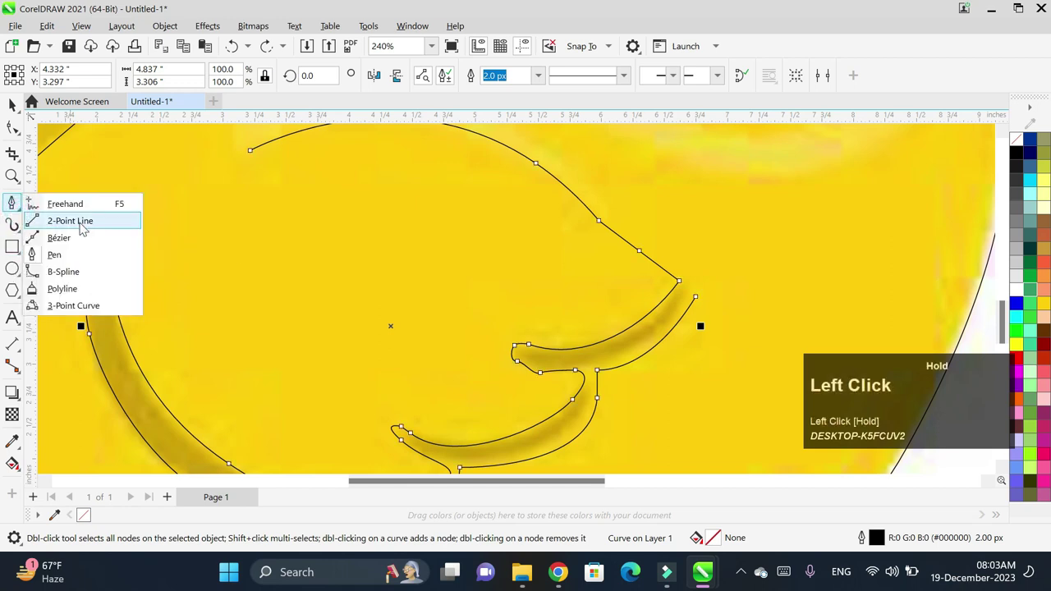
{"action": "left_click", "coordinate": [81, 223]}
{"action": "mouse_move", "coordinate": [680, 281]}
{"action": "left_mouse_down"}
{"action": "mouse_move", "coordinate": [694, 296]}
{"action": "mouse_move", "coordinate": [683, 285]}
{"action": "left_mouse_up"}
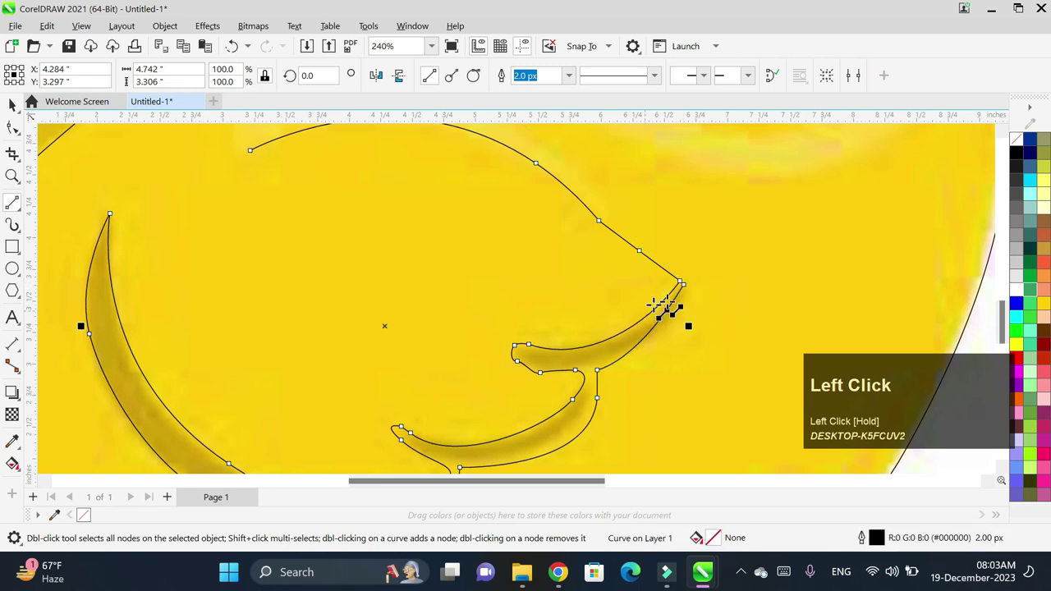
{"action": "scroll", "coordinate": [657, 306], "scroll_direction": "up", "scroll_amount": 4}
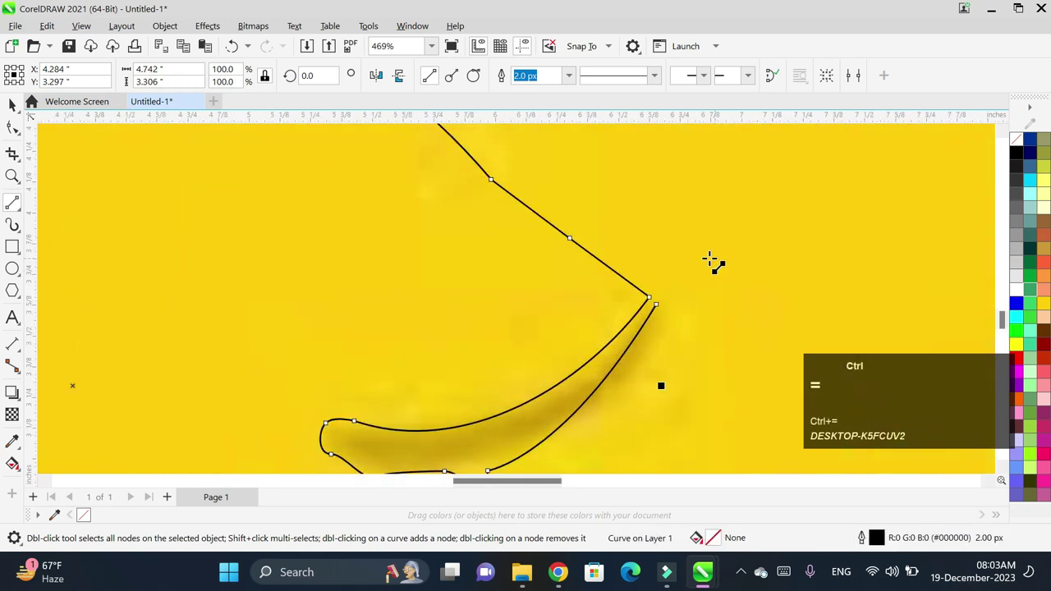
{"action": "key", "text": "F10"}
{"action": "left_click", "coordinate": [632, 311]}
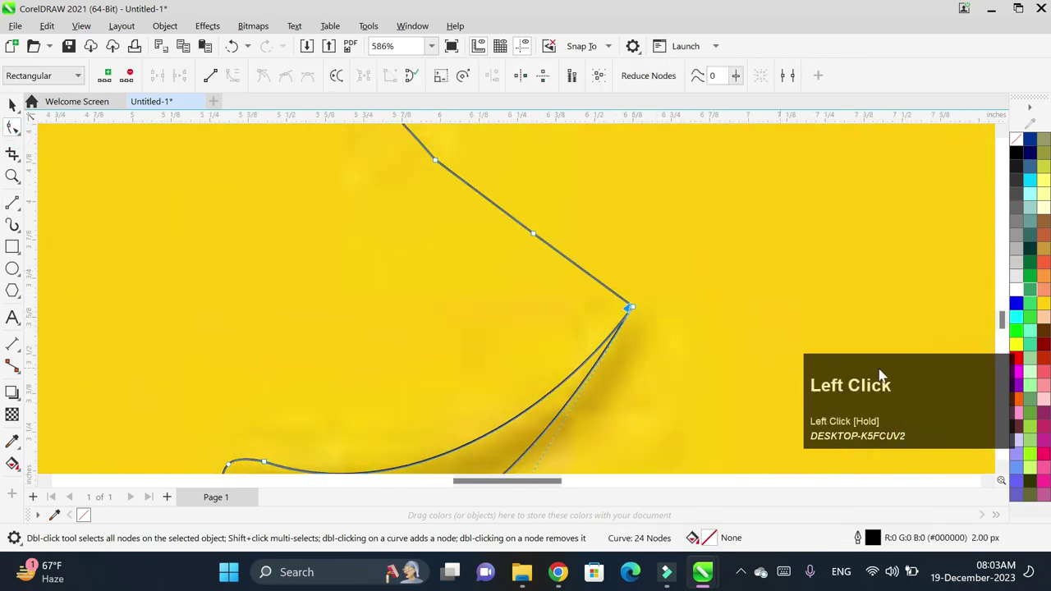
- Bend the upper feather shadow's outer edge outward at the wing tip and adjust the lower node of its inner end
{"action": "scroll", "coordinate": [952, 254], "scroll_direction": "down", "scroll_amount": 3}
{"action": "left_click_drag", "start_coordinate": [720, 394], "coordinate": [780, 351]}
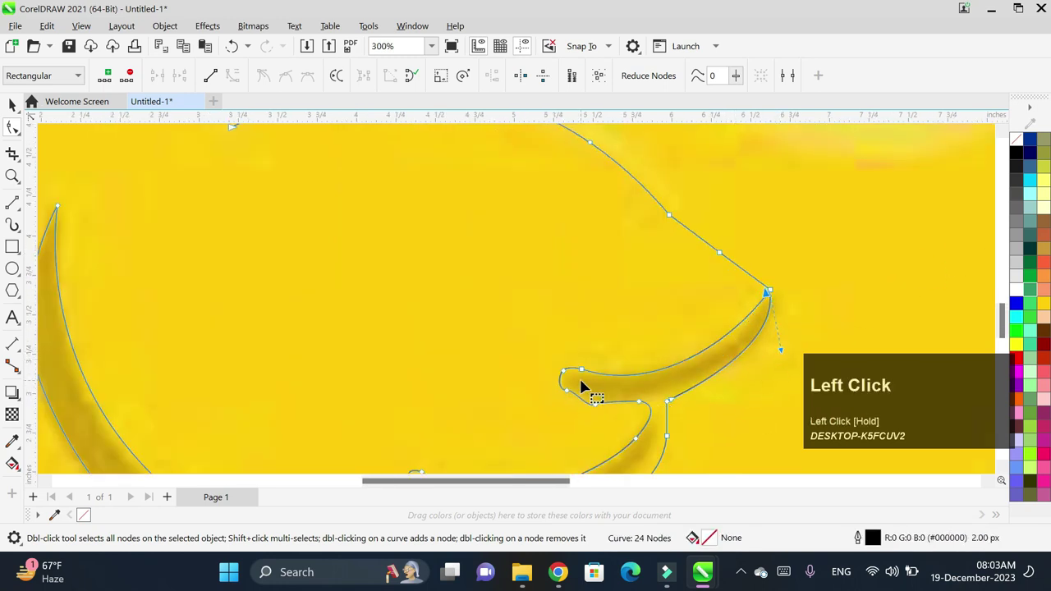
{"action": "scroll", "coordinate": [573, 397], "scroll_direction": "up", "scroll_amount": 2}
{"action": "left_click_drag", "start_coordinate": [573, 395], "coordinate": [601, 415]}
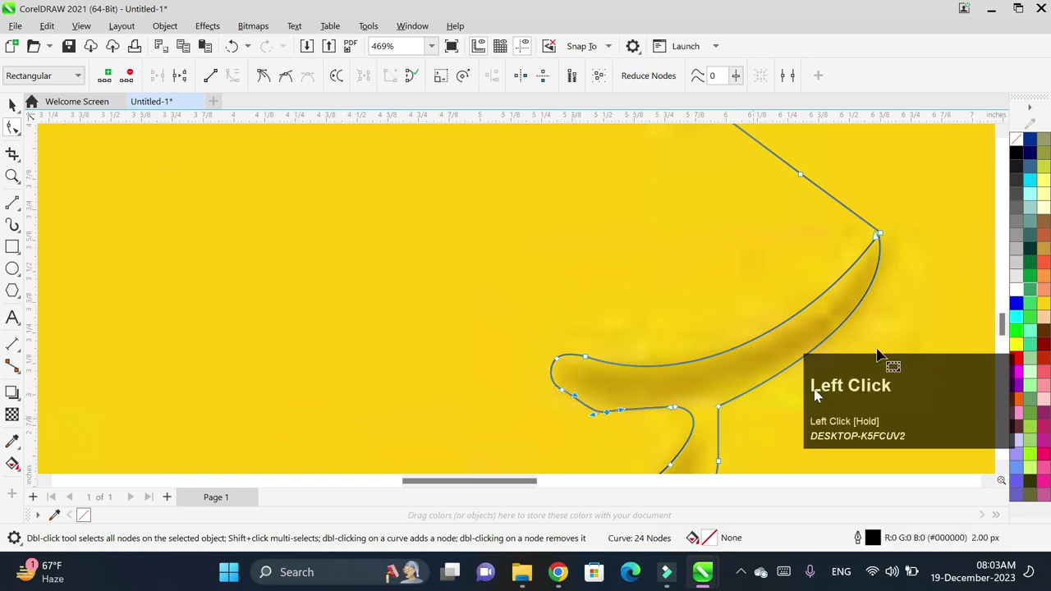
- Curve the short straight segment beside the lowest feather's tip outward
{"action": "left_click_drag", "start_coordinate": [1002, 323], "coordinate": [1002, 342]}
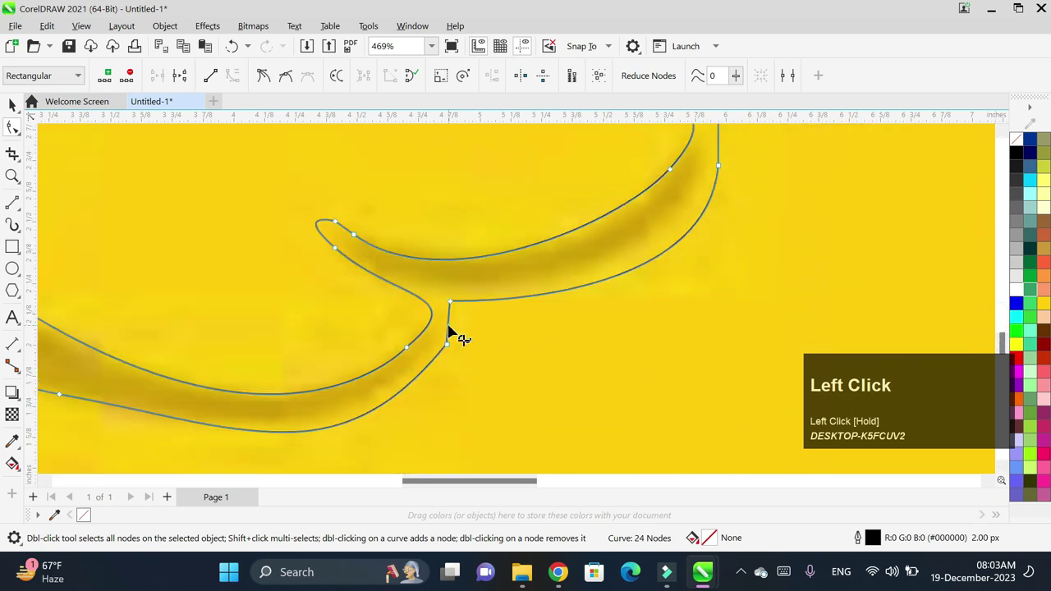
{"action": "left_click", "coordinate": [448, 327]}
{"action": "mouse_move", "coordinate": [450, 335]}
{"action": "left_mouse_down"}
{"action": "mouse_move", "coordinate": [468, 328]}
{"action": "mouse_move", "coordinate": [446, 352]}
{"action": "left_mouse_up"}
{"action": "left_click", "coordinate": [476, 416]}
- Adjust the node handles along the large curved shadow's lower outer edge to smooth its curve
{"action": "left_click_drag", "start_coordinate": [489, 481], "coordinate": [438, 481]}
{"action": "left_click", "coordinate": [392, 389]}
{"action": "left_click", "coordinate": [285, 345]}
{"action": "left_click", "coordinate": [412, 396]}
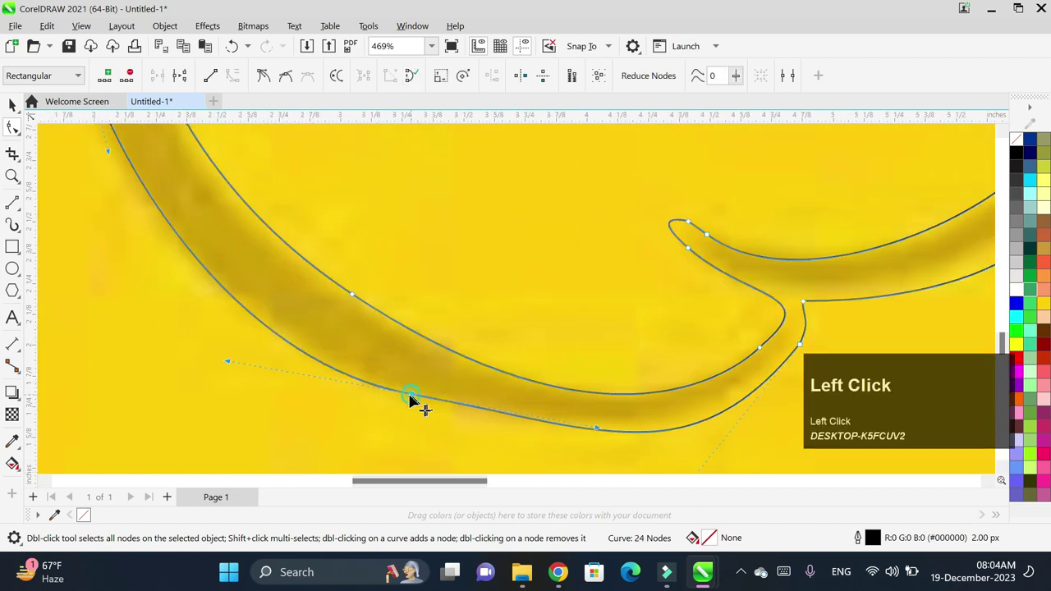
{"action": "left_click_drag", "start_coordinate": [593, 429], "coordinate": [595, 423]}
{"action": "key", "text": "ctrl+z"}
{"action": "left_click", "coordinate": [558, 425]}
{"action": "mouse_move", "coordinate": [594, 441]}
{"action": "left_mouse_down"}
{"action": "mouse_move", "coordinate": [587, 447]}
{"action": "mouse_move", "coordinate": [596, 438]}
{"action": "left_mouse_up"}
{"action": "scroll", "coordinate": [518, 170], "scroll_direction": "down", "scroll_amount": 5}
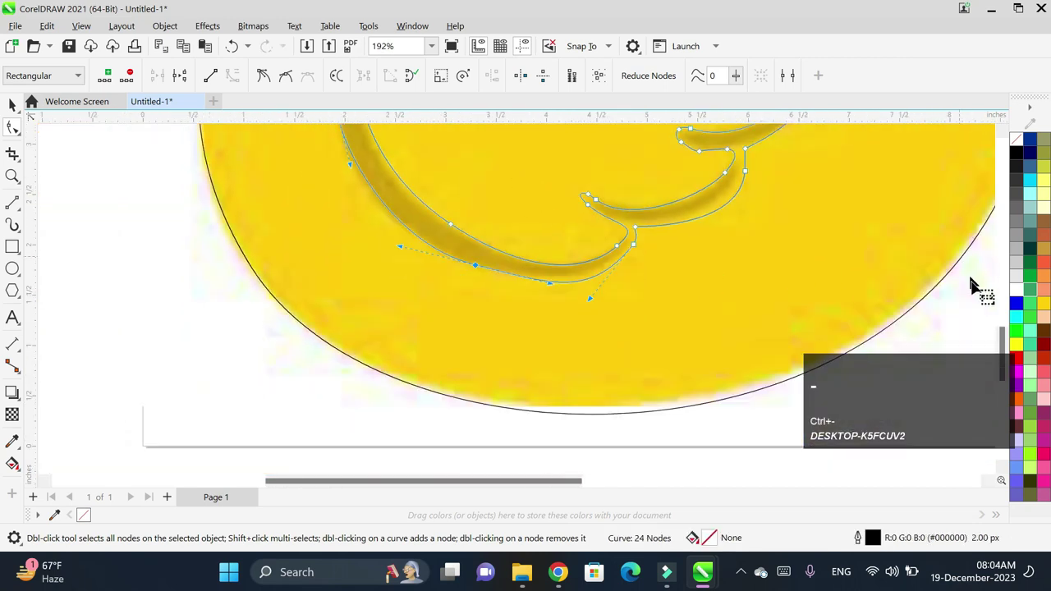
{"action": "key", "text": "ctrl+minus"}
{"action": "left_click_drag", "start_coordinate": [1001, 324], "coordinate": [1001, 281]}
{"action": "left_click", "coordinate": [12, 106]}
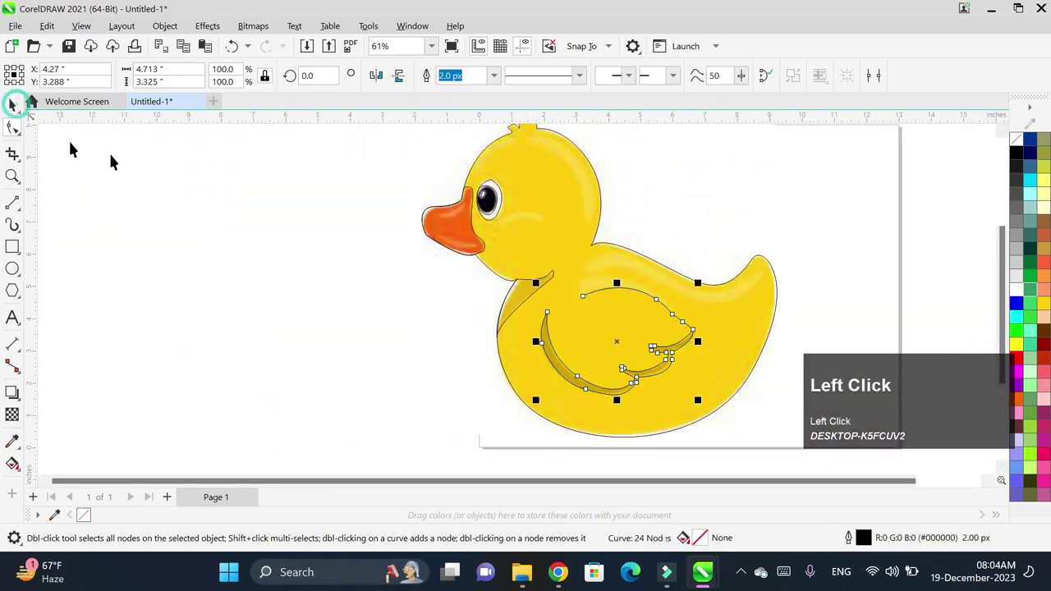
- Draw a closed highlight band with the Pen tool above the wing's upper edge, tapering towards the rear tip
{"action": "key", "text": "ctrl+equal"}
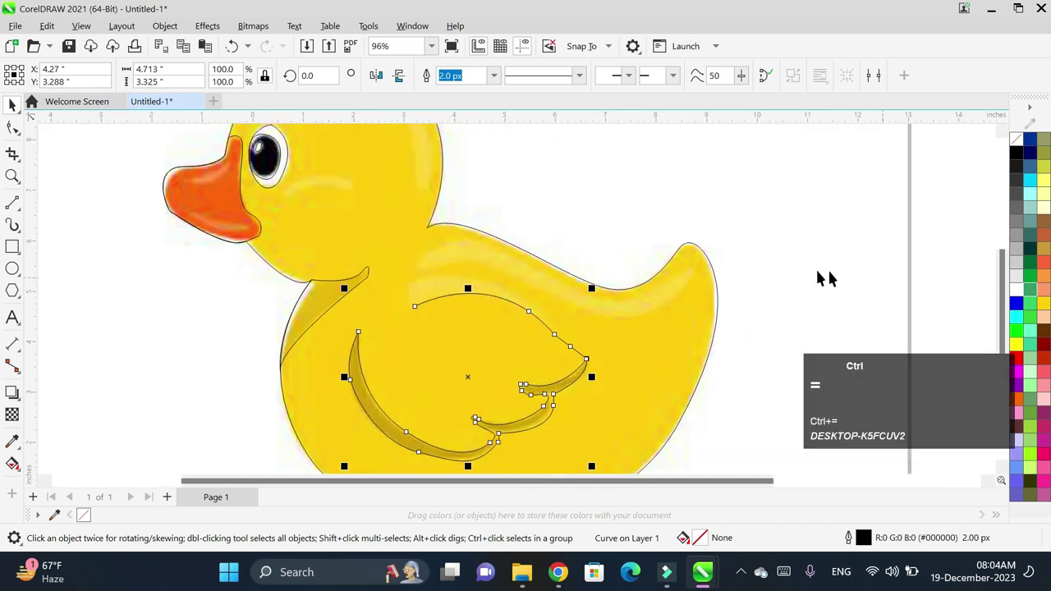
{"action": "left_click", "coordinate": [16, 205]}
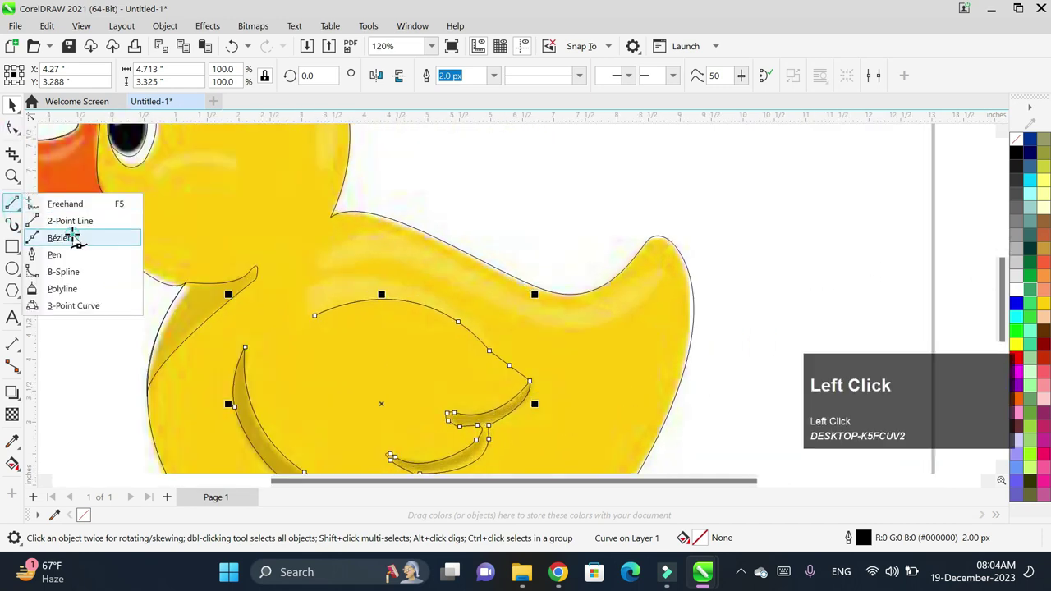
{"action": "left_click", "coordinate": [62, 235]}
{"action": "left_click", "coordinate": [18, 207]}
{"action": "left_click", "coordinate": [54, 254]}
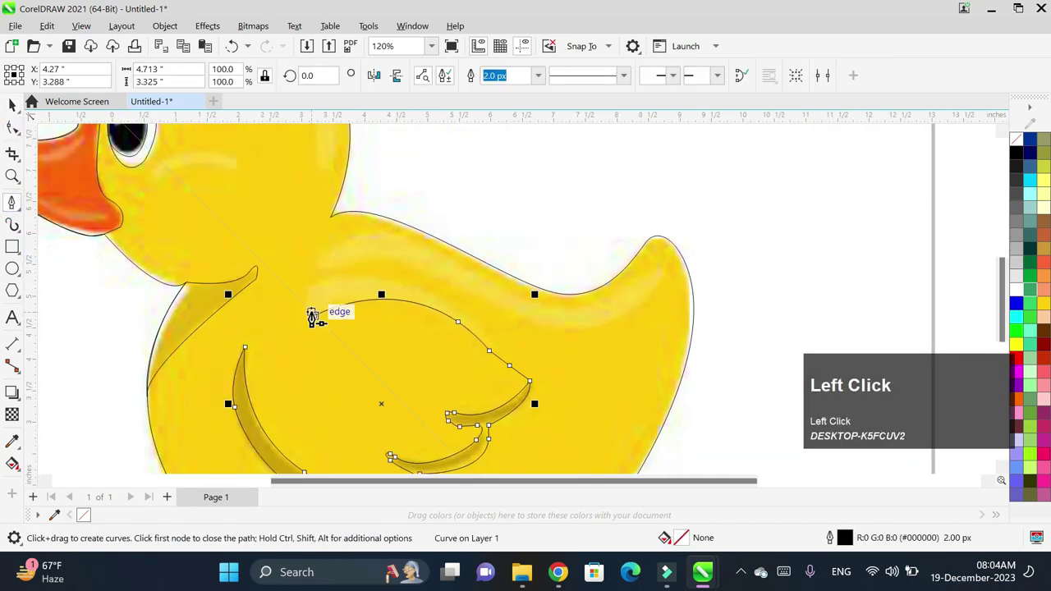
{"action": "left_click", "coordinate": [310, 289]}
{"action": "left_click_drag", "start_coordinate": [482, 323], "coordinate": [550, 386]}
{"action": "left_click", "coordinate": [483, 323], "text": "alt"}
{"action": "left_click_drag", "start_coordinate": [497, 359], "coordinate": [462, 319]}
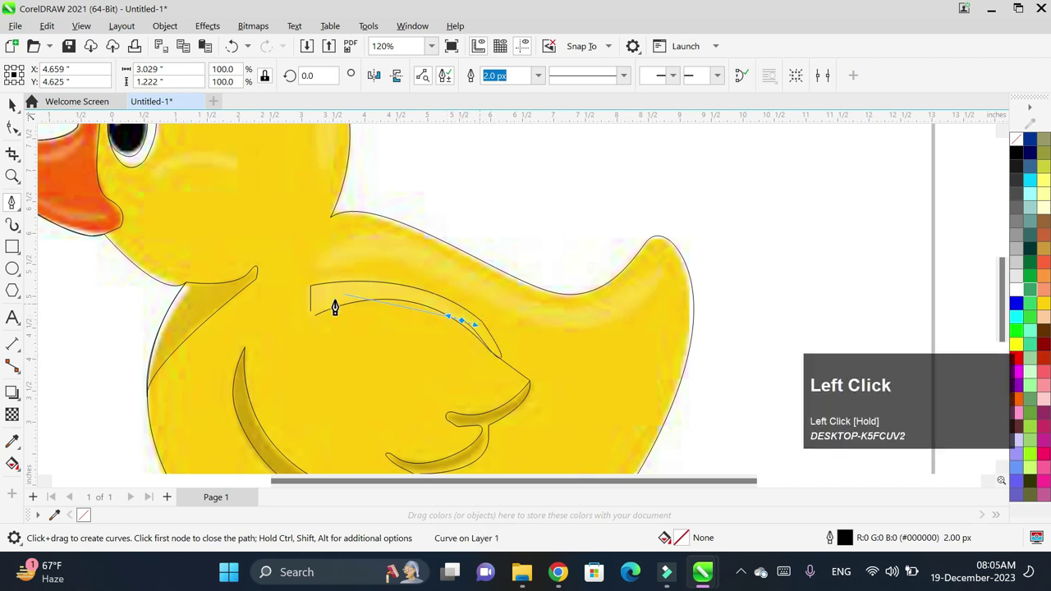
{"action": "left_click_drag", "start_coordinate": [310, 312], "coordinate": [380, 288]}
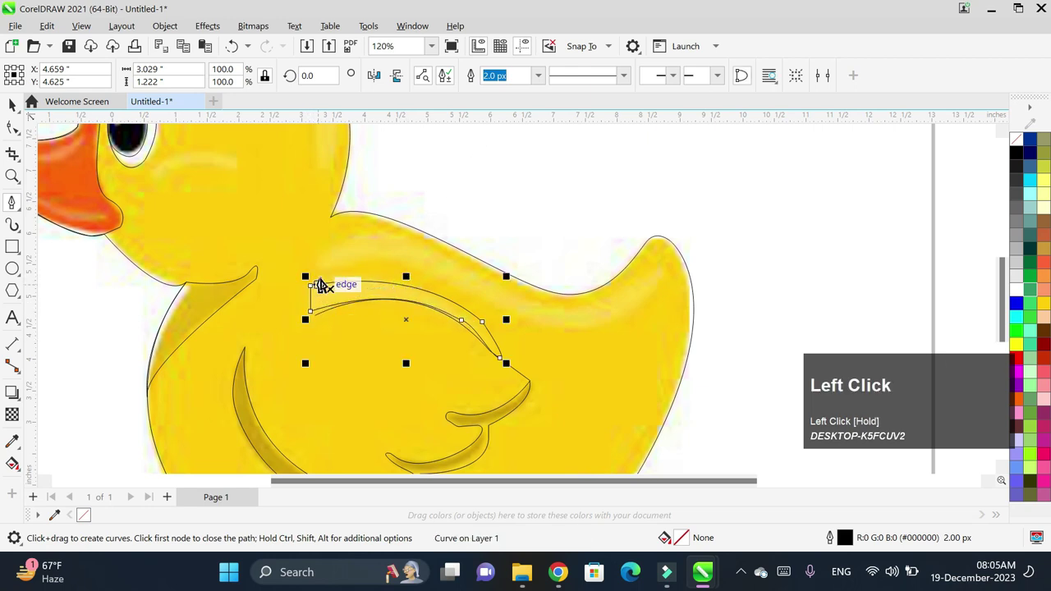
- Reshape the wing highlight's lower edge and end nodes so they follow the wing's upper edge
{"action": "key", "text": "ctrl+equal"}
{"action": "key", "text": "ctrl+equal"}
{"action": "left_click", "coordinate": [15, 123]}
{"action": "left_click_drag", "start_coordinate": [306, 330], "coordinate": [310, 336]}
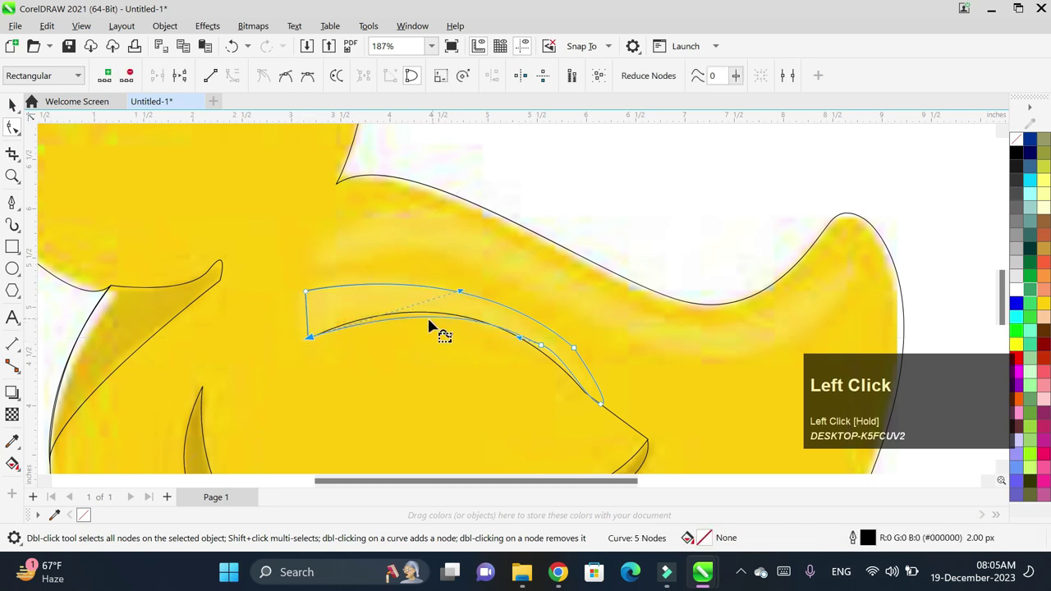
{"action": "left_click", "coordinate": [425, 317]}
{"action": "left_click_drag", "start_coordinate": [426, 321], "coordinate": [419, 316]}
{"action": "key", "text": "F3"}
{"action": "key", "text": "F3"}
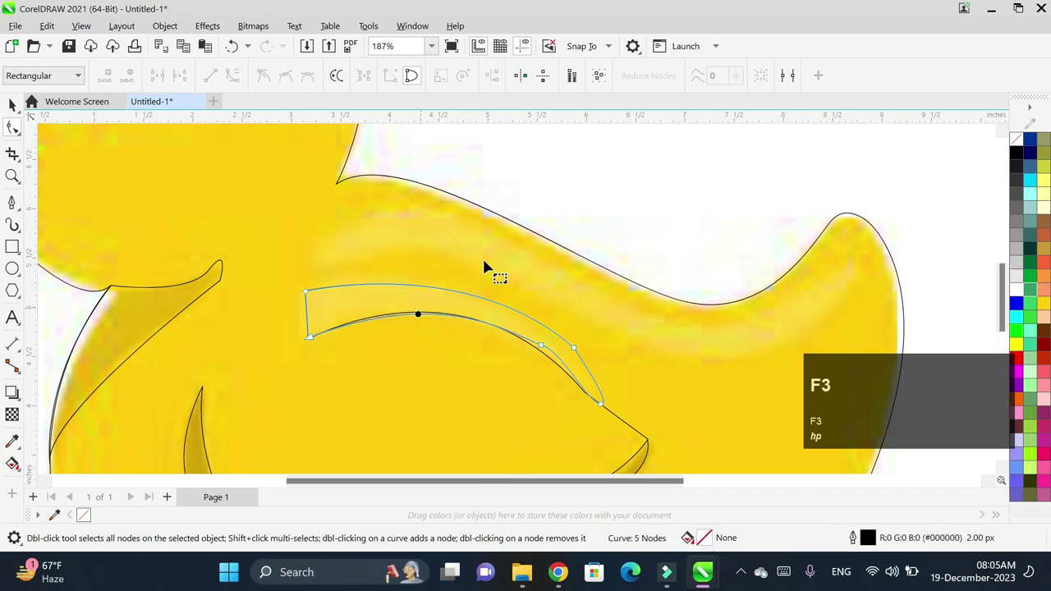
{"action": "left_click", "coordinate": [519, 346]}
{"action": "left_click_drag", "start_coordinate": [517, 345], "coordinate": [558, 380]}
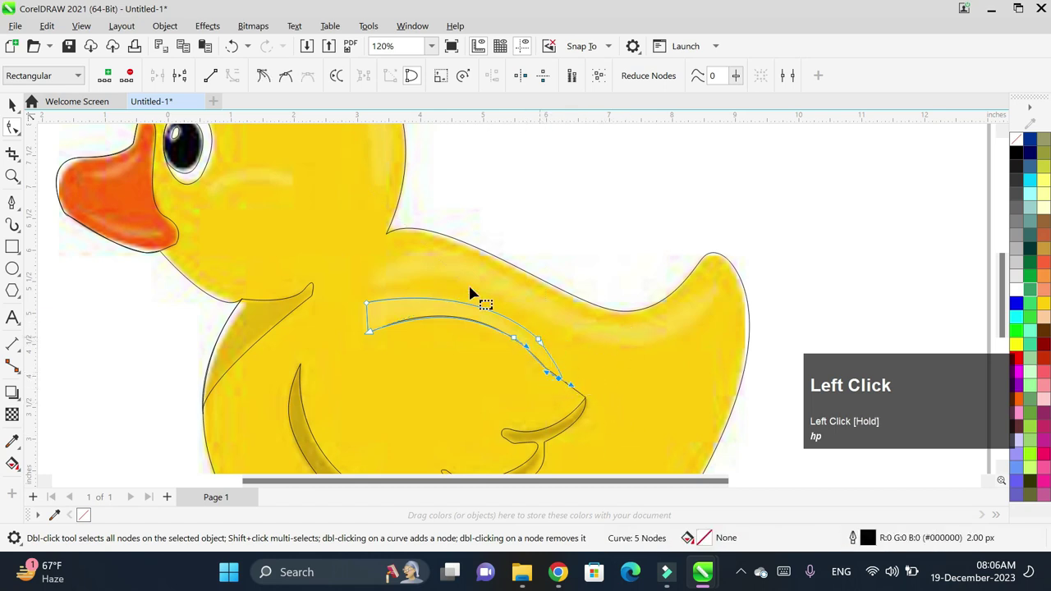
- Start a separate highlight shape with the Pen tool, tracing the upper edge of the light band along the duck's back towards the tail
{"action": "left_click", "coordinate": [12, 203]}
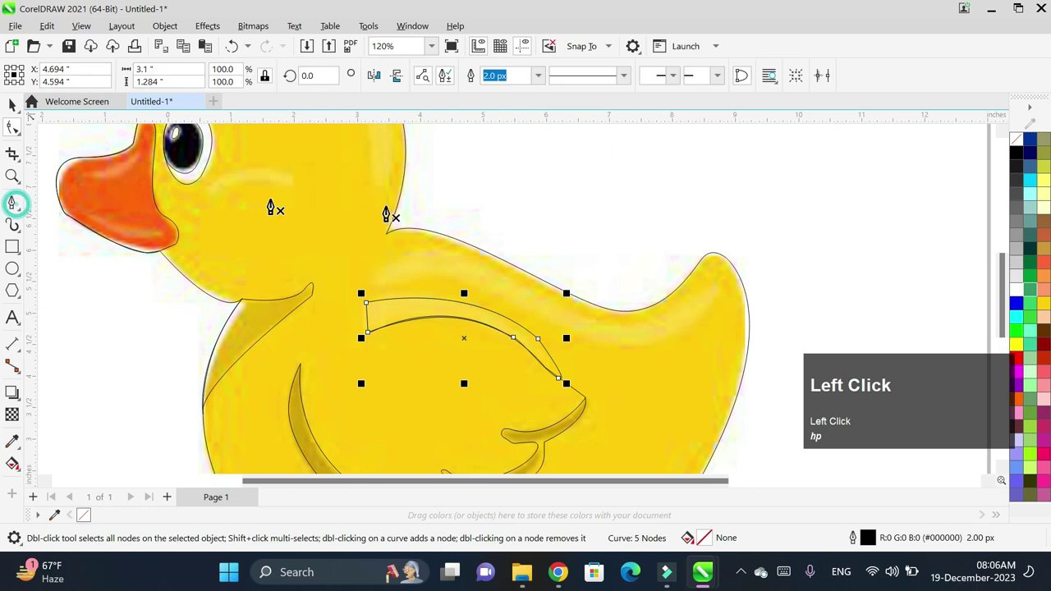
{"action": "left_click", "coordinate": [373, 264]}
{"action": "left_click_drag", "start_coordinate": [481, 265], "coordinate": [587, 327]}
{"action": "left_click", "coordinate": [612, 326]}
{"action": "left_click_drag", "start_coordinate": [698, 297], "coordinate": [735, 232]}
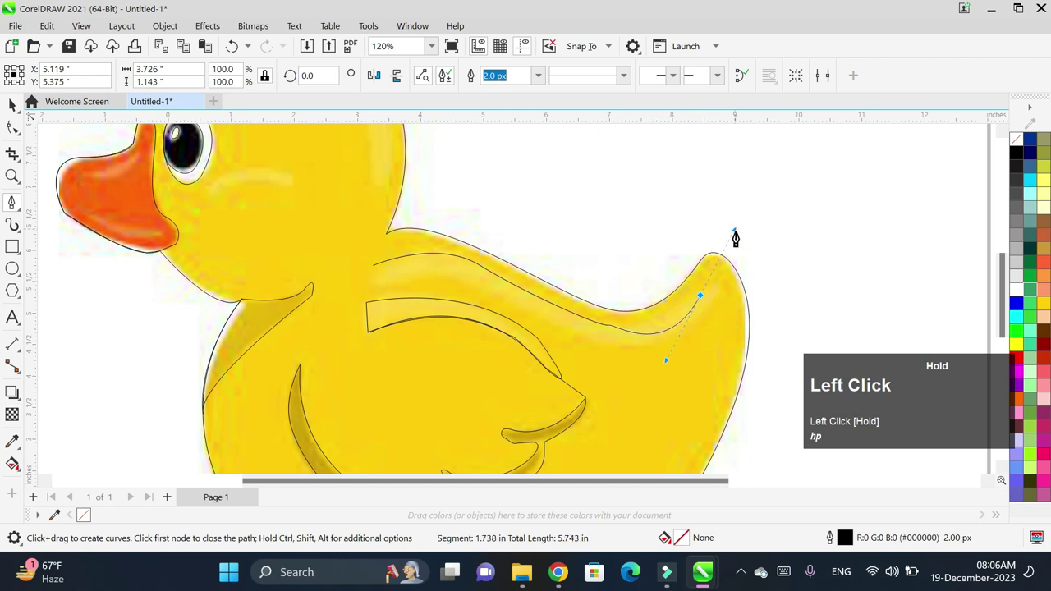
{"action": "left_click", "coordinate": [702, 297], "text": "alt"}
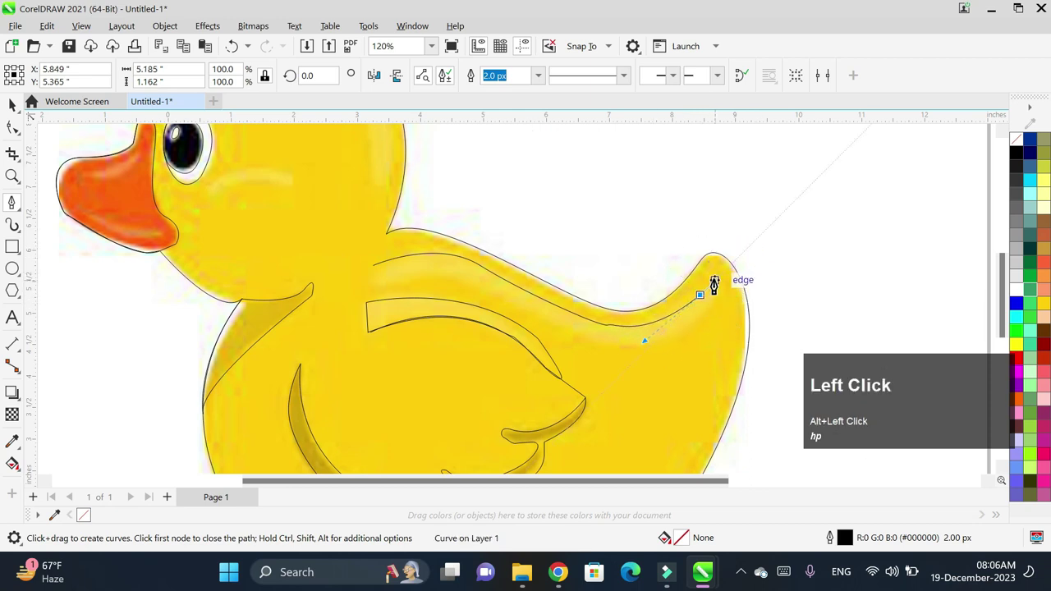
- Curve the back highlight round its tail end, trace its lower edge back to the front and close the shape
{"action": "left_click_drag", "start_coordinate": [720, 297], "coordinate": [713, 327]}
{"action": "left_click_drag", "start_coordinate": [643, 347], "coordinate": [620, 345]}
{"action": "left_click_drag", "start_coordinate": [526, 312], "coordinate": [487, 291]}
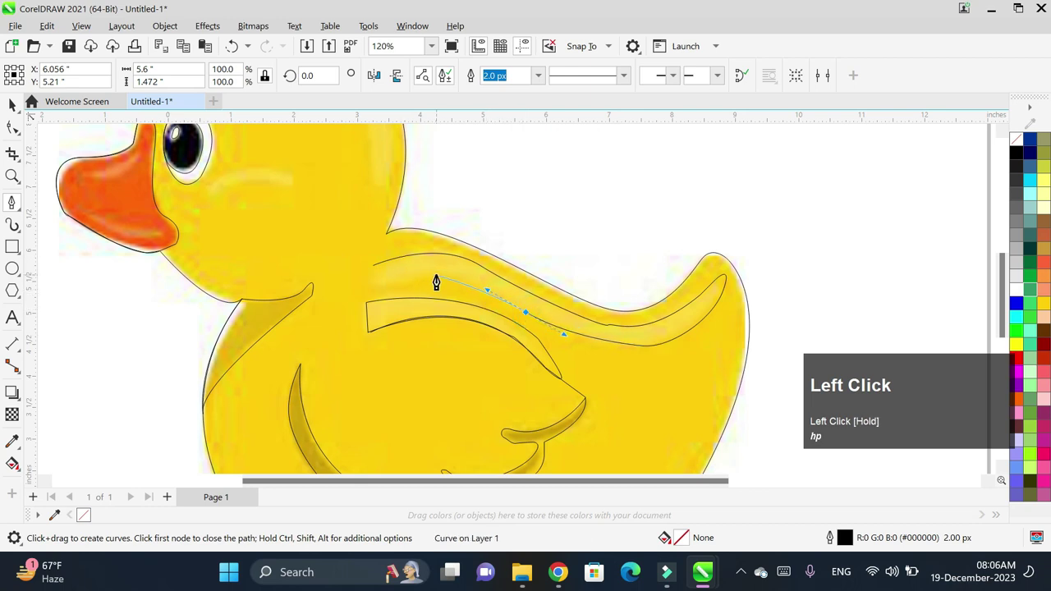
{"action": "left_click_drag", "start_coordinate": [423, 285], "coordinate": [371, 293]}
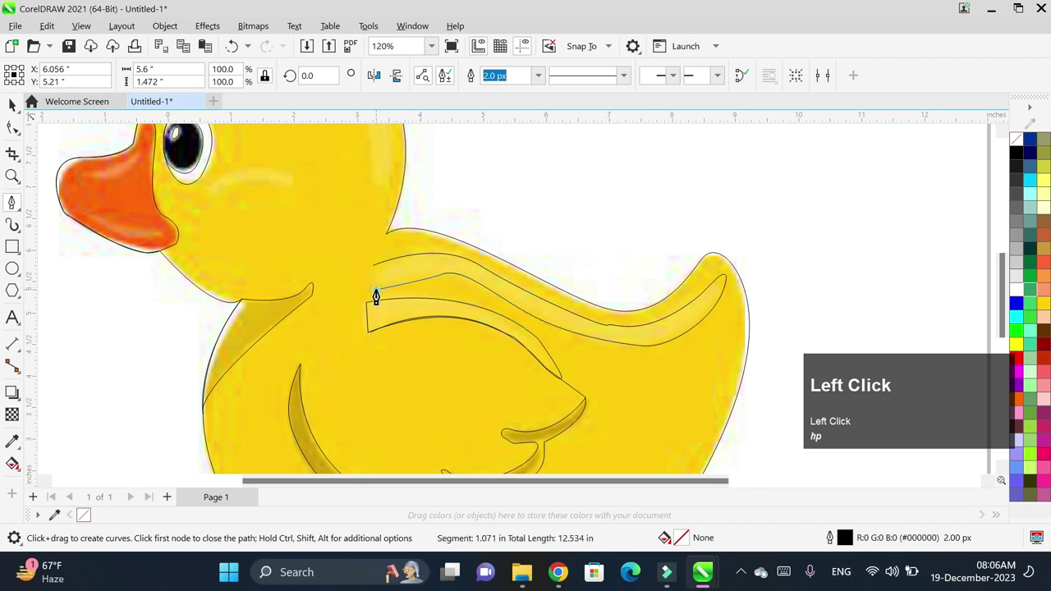
{"action": "left_click", "coordinate": [374, 266]}
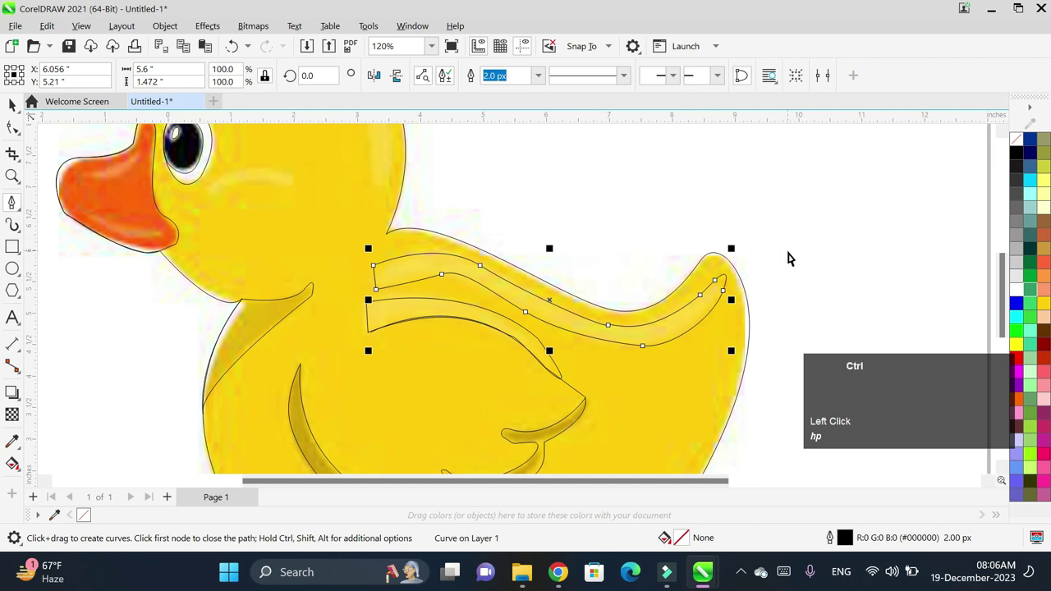
{"action": "key", "text": "ctrl+minus"}
{"action": "left_click_drag", "start_coordinate": [1004, 297], "coordinate": [1014, 328]}
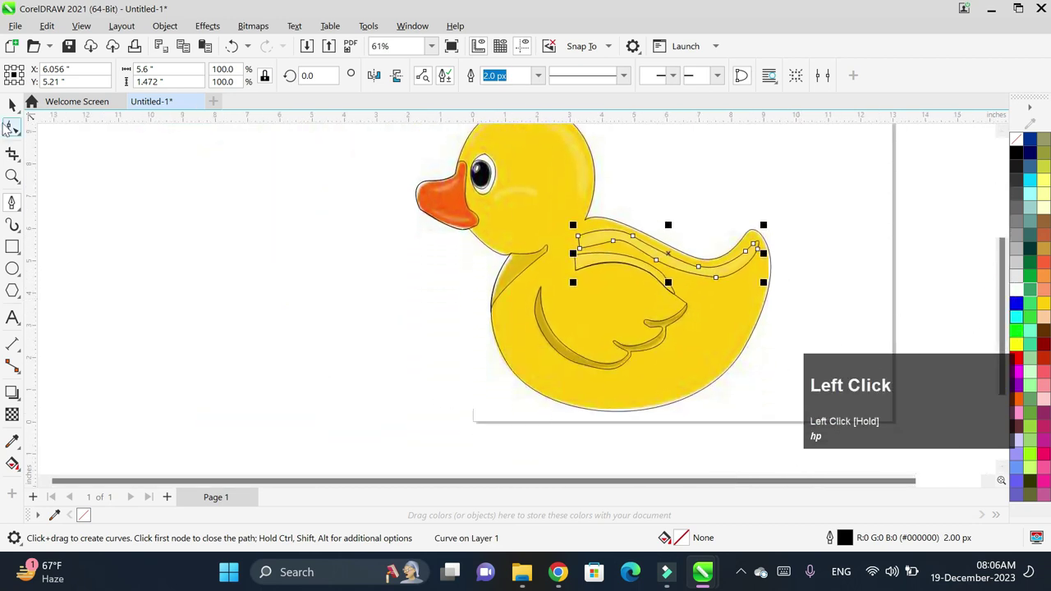
- Move the reference duck image off the traced outlines to beside them, and fill the duck's body outline with yellow
{"action": "left_click", "coordinate": [12, 105]}
{"action": "left_click_drag", "start_coordinate": [480, 273], "coordinate": [103, 323]}
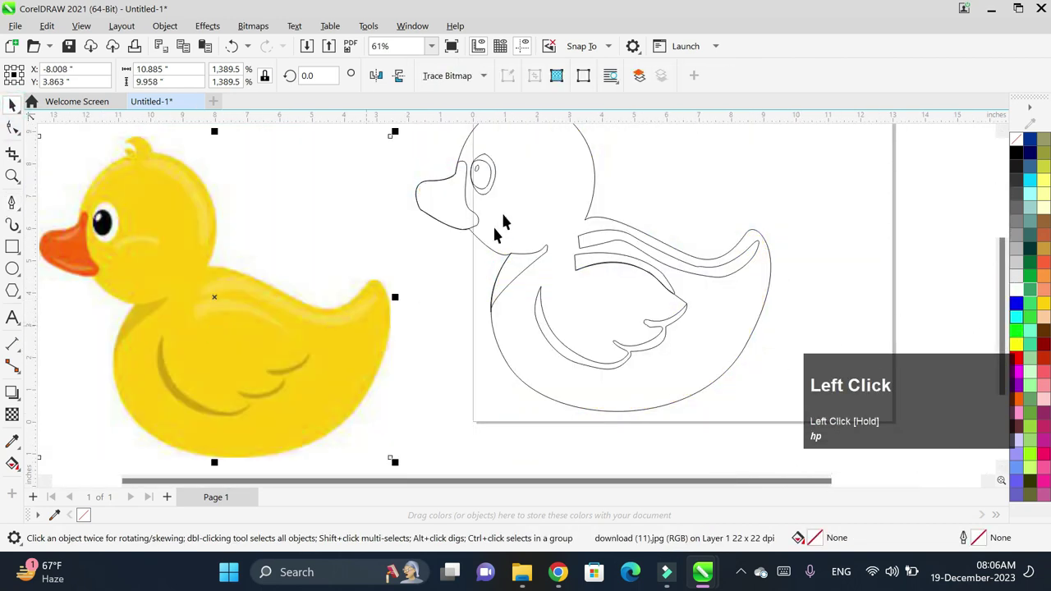
{"action": "left_click", "coordinate": [545, 246]}
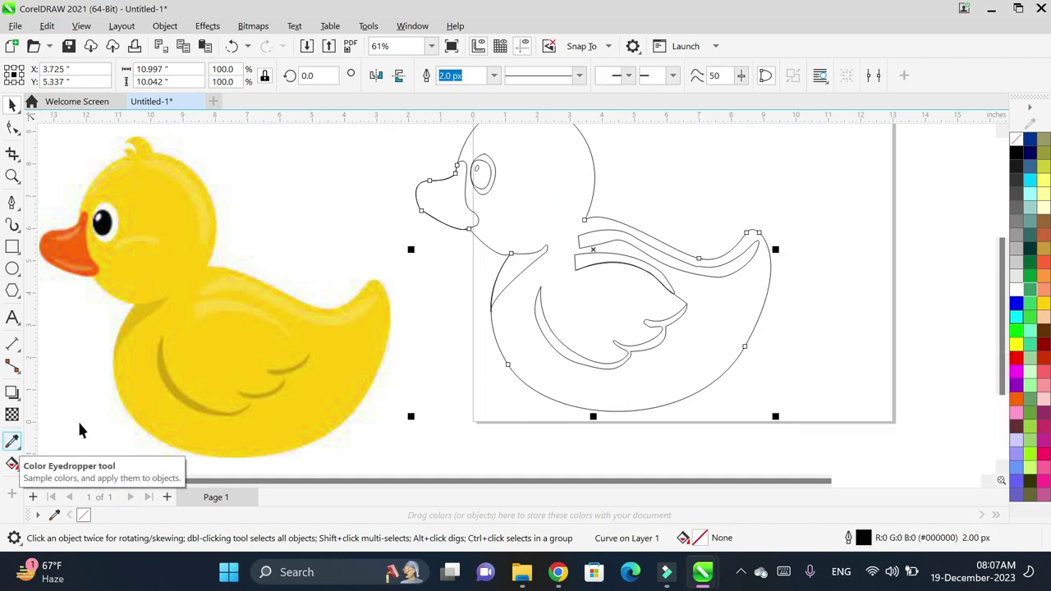
{"action": "left_click", "coordinate": [1019, 346]}
- Use Smart Fill to fill the neck shadow, back highlight, wing highlight and wing shadow with near-black and no outline
{"action": "left_click", "coordinate": [12, 464]}
{"action": "left_click", "coordinate": [42, 481]}
{"action": "left_click", "coordinate": [519, 268]}
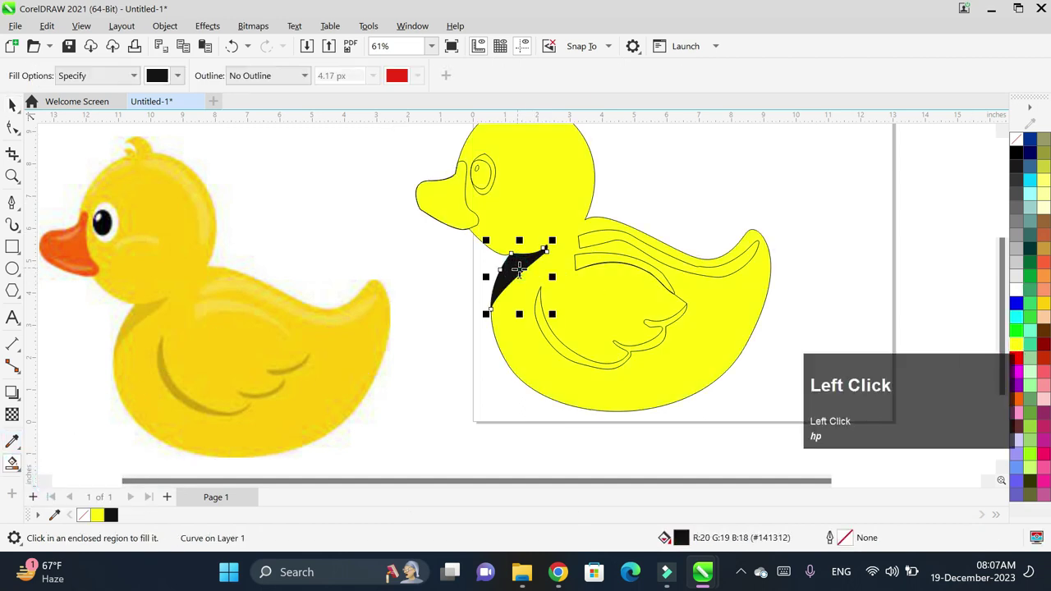
{"action": "left_click", "coordinate": [607, 237]}
{"action": "left_click", "coordinate": [591, 263]}
{"action": "left_click", "coordinate": [539, 320]}
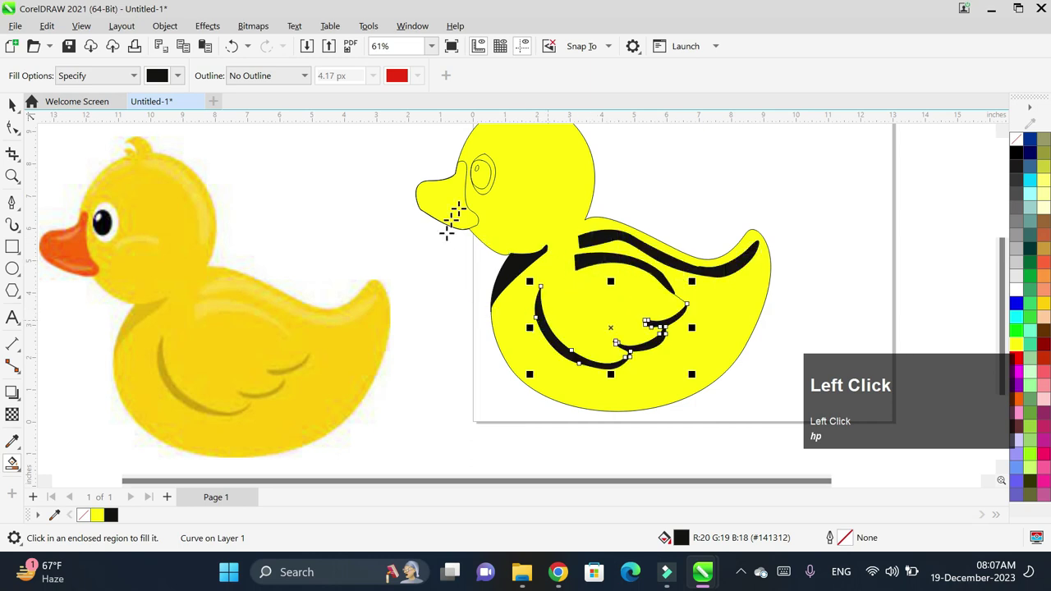
- Smart-fill the beak and the eye shapes with the same near-black colour
{"action": "left_click", "coordinate": [459, 201]}
{"action": "left_click", "coordinate": [480, 170]}
{"action": "left_click", "coordinate": [477, 167]}
{"action": "left_click", "coordinate": [10, 107]}
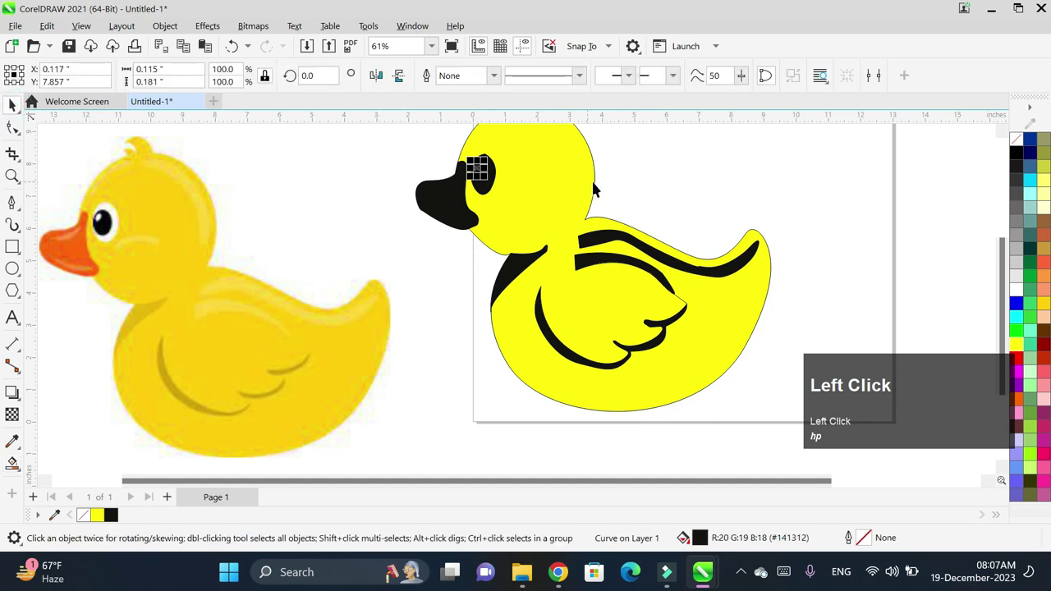
- Recolour the duck's body, trying the yellow shade #FED700 before applying the #FFCB01 yellow sampled from the reference duck's head
{"action": "left_click", "coordinate": [720, 308]}
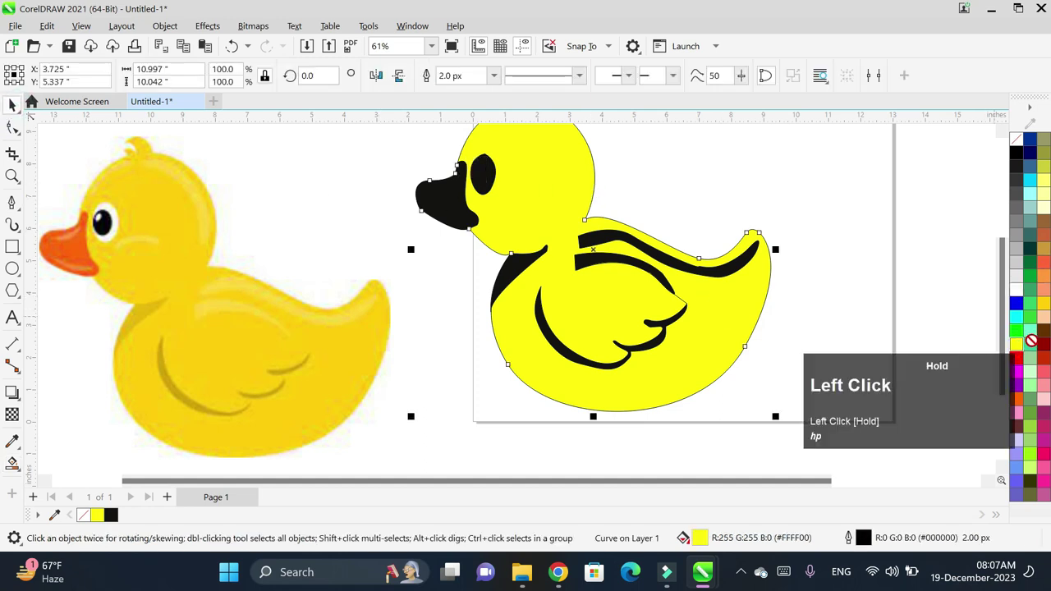
{"action": "left_click", "coordinate": [1019, 345]}
{"action": "left_click_drag", "start_coordinate": [948, 370], "coordinate": [947, 210]}
{"action": "left_click", "coordinate": [1019, 346]}
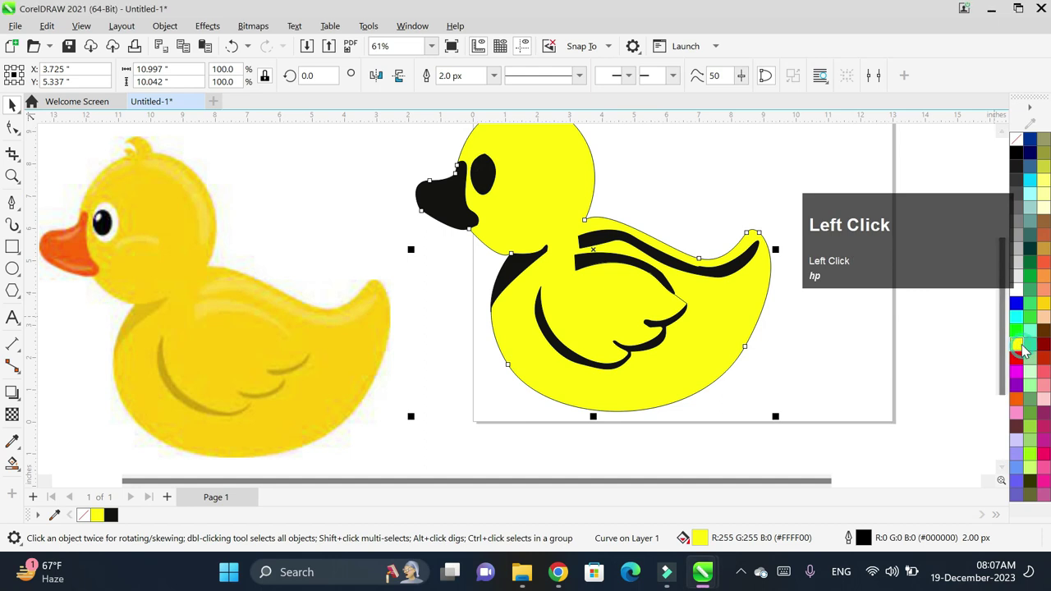
{"action": "left_click_drag", "start_coordinate": [984, 376], "coordinate": [972, 393]}
{"action": "left_click", "coordinate": [13, 441]}
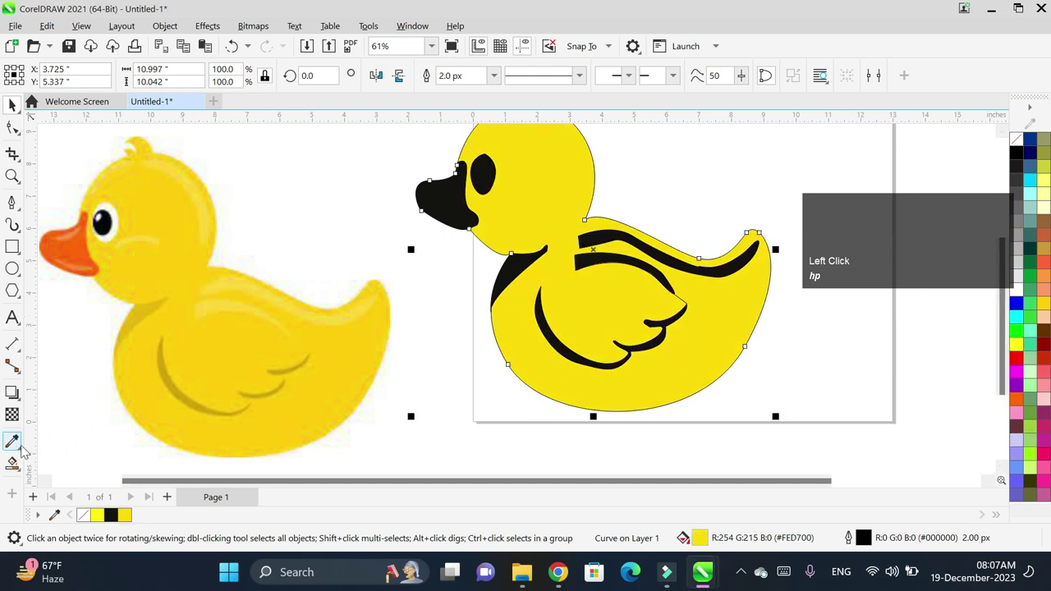
{"action": "left_click", "coordinate": [189, 216]}
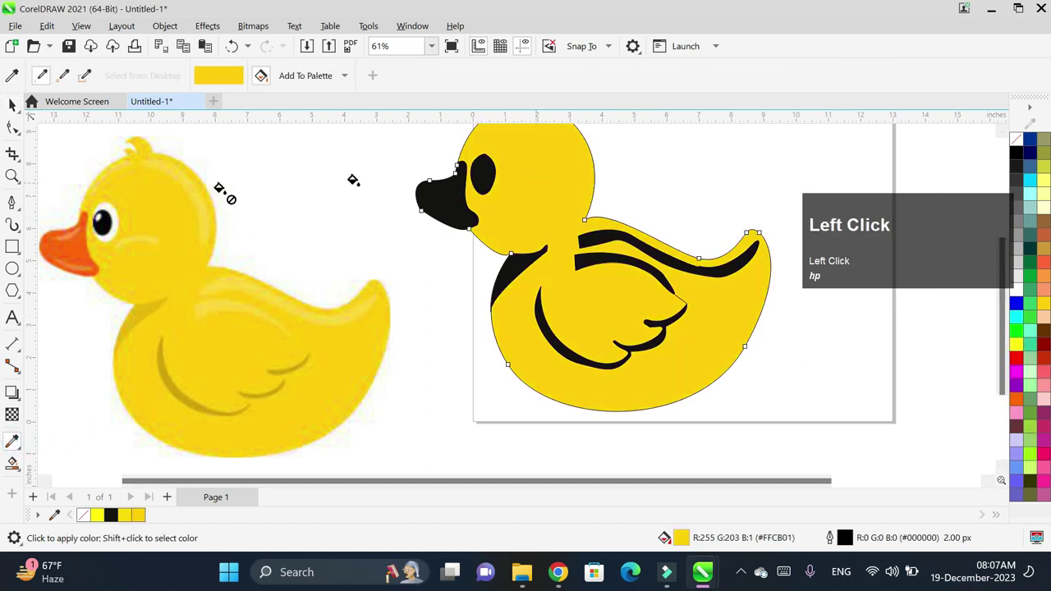
- Colour the beak orange and the eye with a white outer shape, a black pupil and a white glint
{"action": "left_click", "coordinate": [443, 197]}
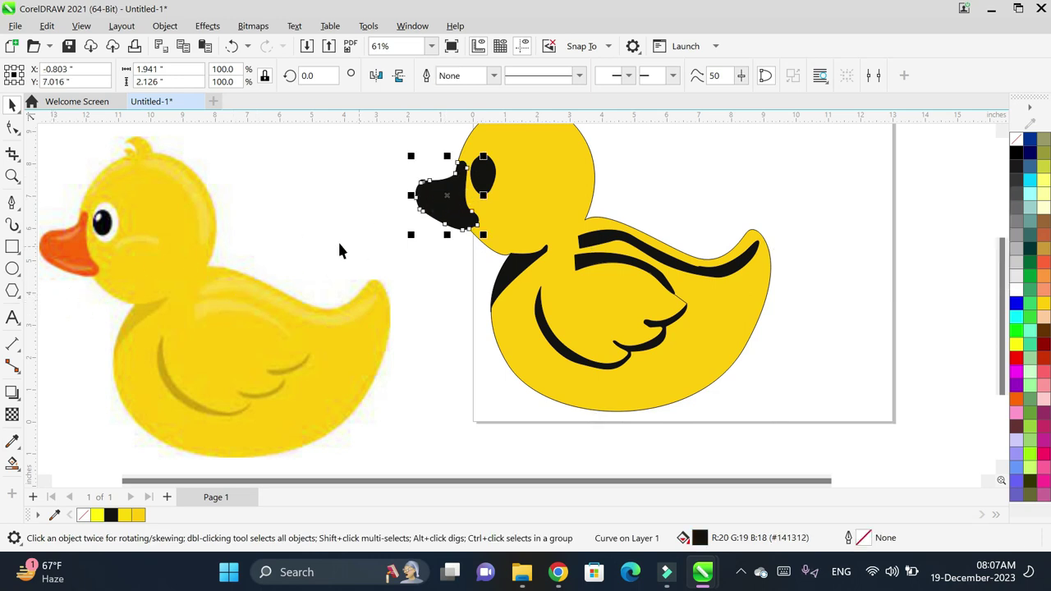
{"action": "left_click", "coordinate": [1018, 399]}
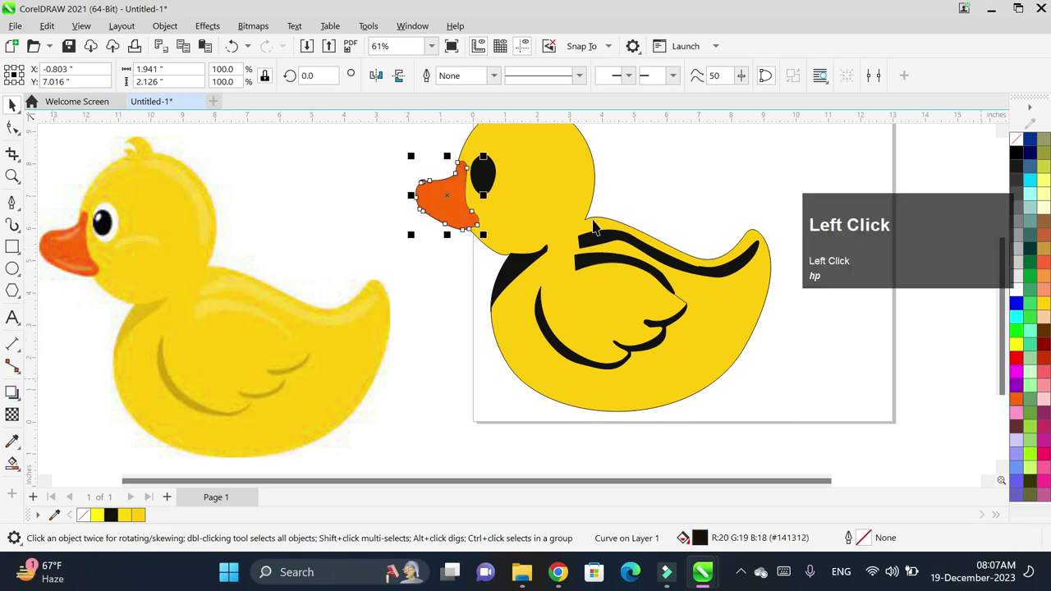
{"action": "left_click", "coordinate": [490, 184]}
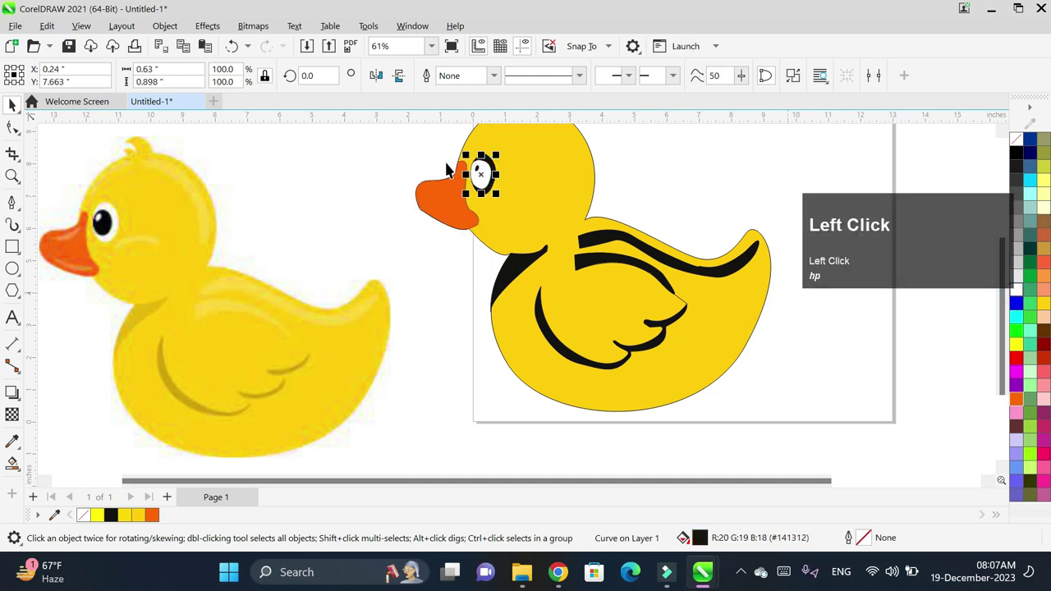
{"action": "left_click", "coordinate": [1017, 153]}
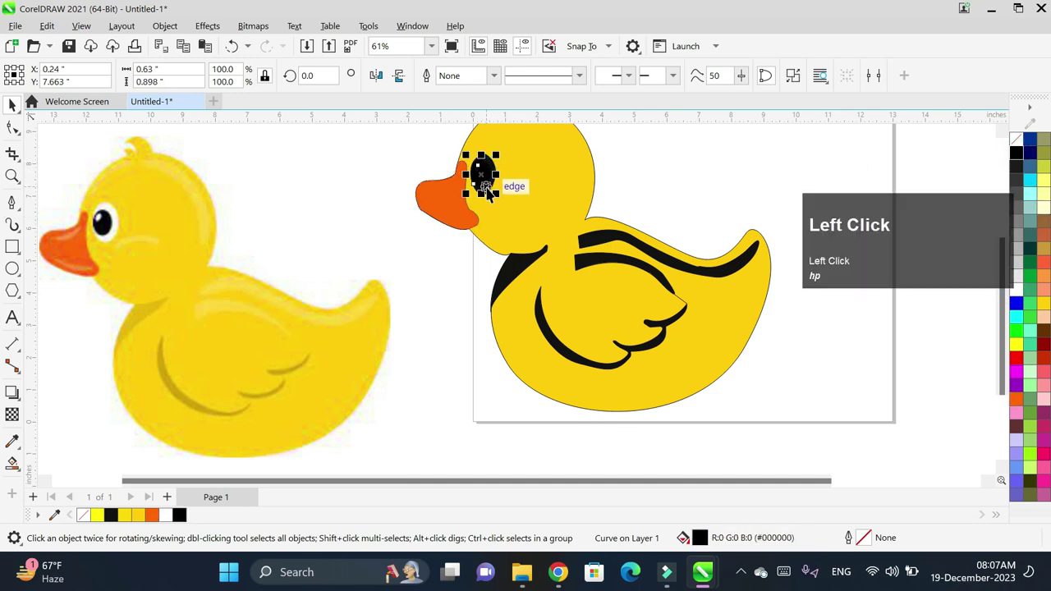
{"action": "left_click", "coordinate": [487, 191]}
{"action": "scroll", "coordinate": [509, 168], "scroll_direction": "up", "scroll_amount": 3}
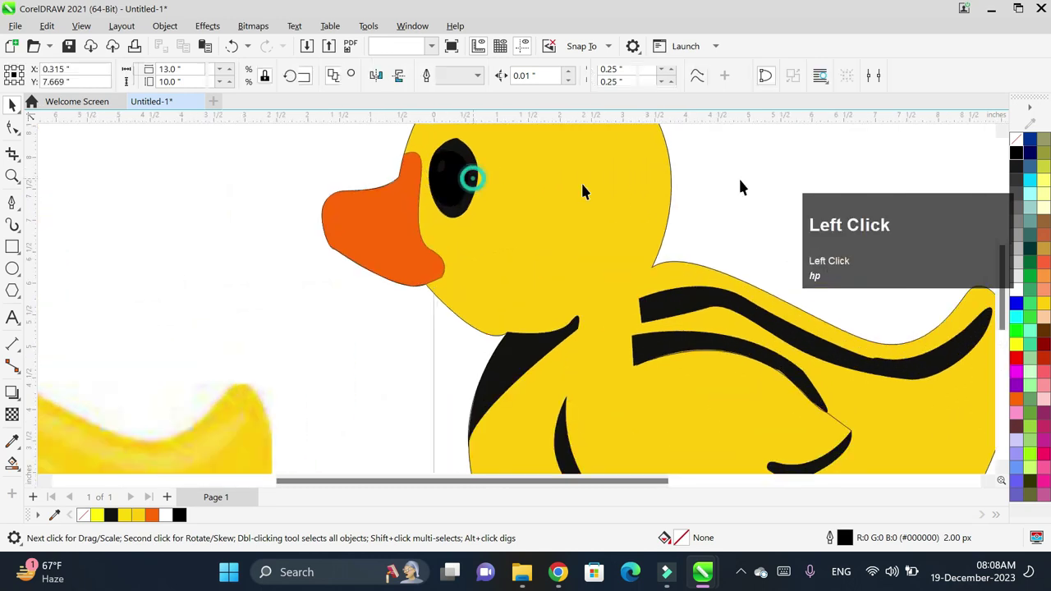
{"action": "left_click", "coordinate": [466, 174]}
{"action": "left_click", "coordinate": [446, 174]}
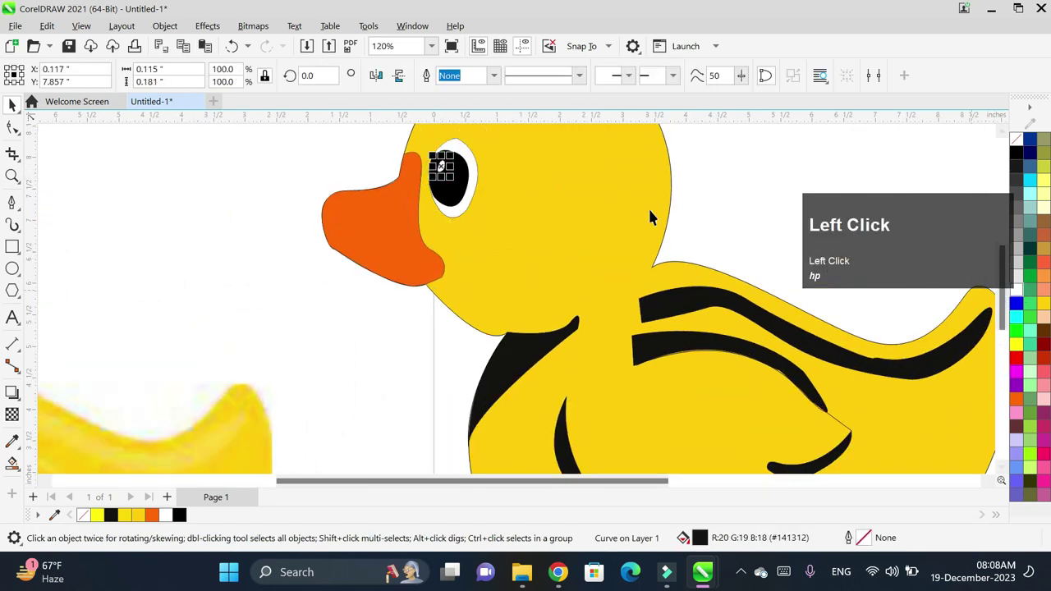
- Sample the darker yellow #E5B402 from the reference duck's neck shadow and apply it to the traced neck and wing shadows
{"action": "scroll", "coordinate": [622, 159], "scroll_direction": "down", "scroll_amount": 3}
{"action": "left_click", "coordinate": [604, 263]}
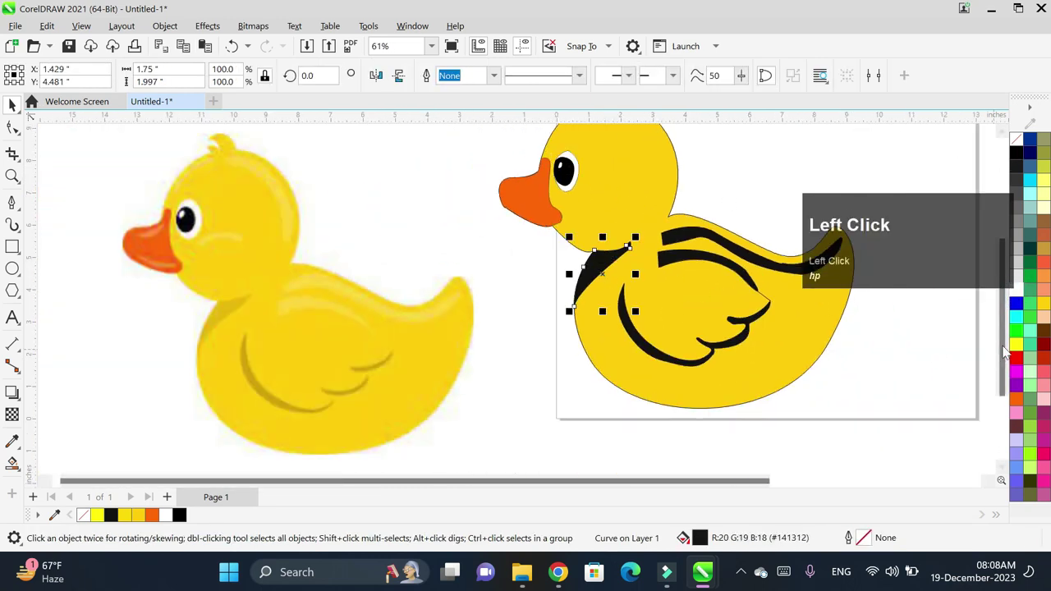
{"action": "left_click", "coordinate": [12, 441]}
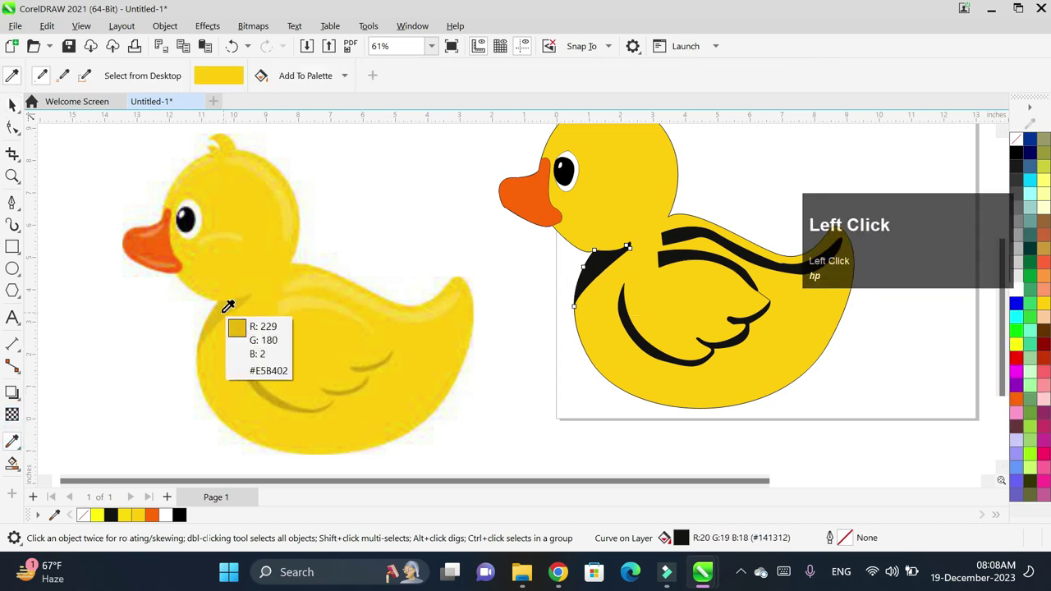
{"action": "left_click", "coordinate": [228, 305]}
{"action": "left_click", "coordinate": [603, 263]}
{"action": "left_click", "coordinate": [628, 331]}
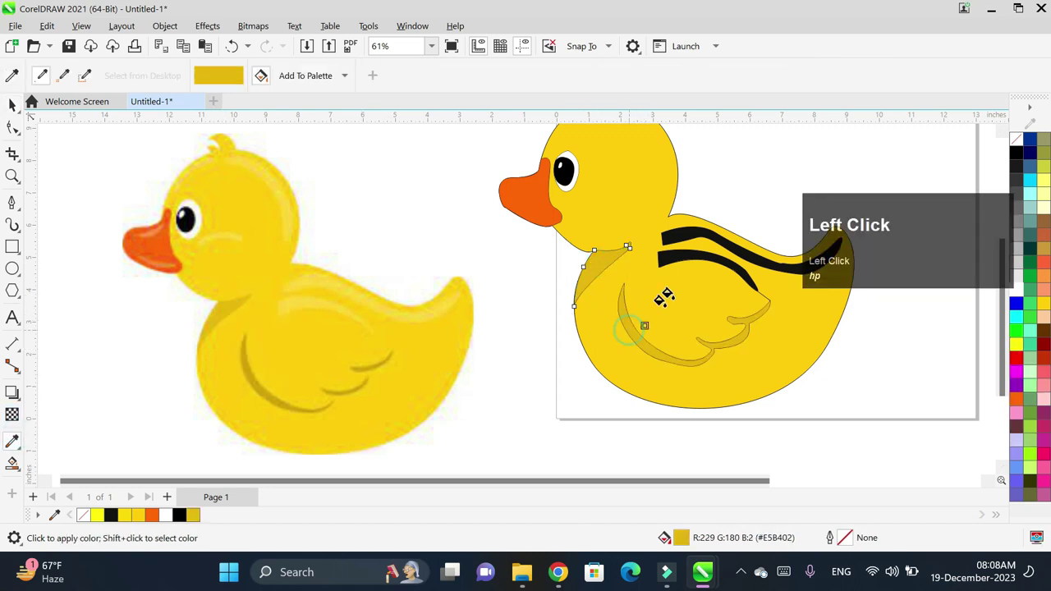
- Sample the light yellow of the reference duck's wing highlight and apply it to the traced wing and back highlights
{"action": "left_click", "coordinate": [301, 303]}
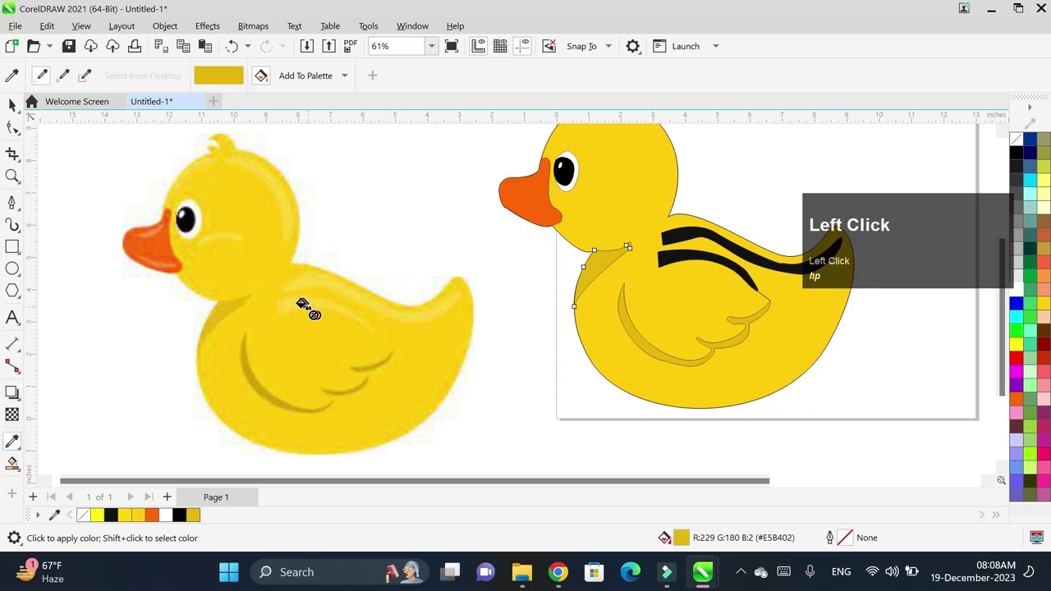
{"action": "left_click", "coordinate": [296, 300]}
{"action": "left_click", "coordinate": [667, 257]}
{"action": "left_click", "coordinate": [669, 239]}
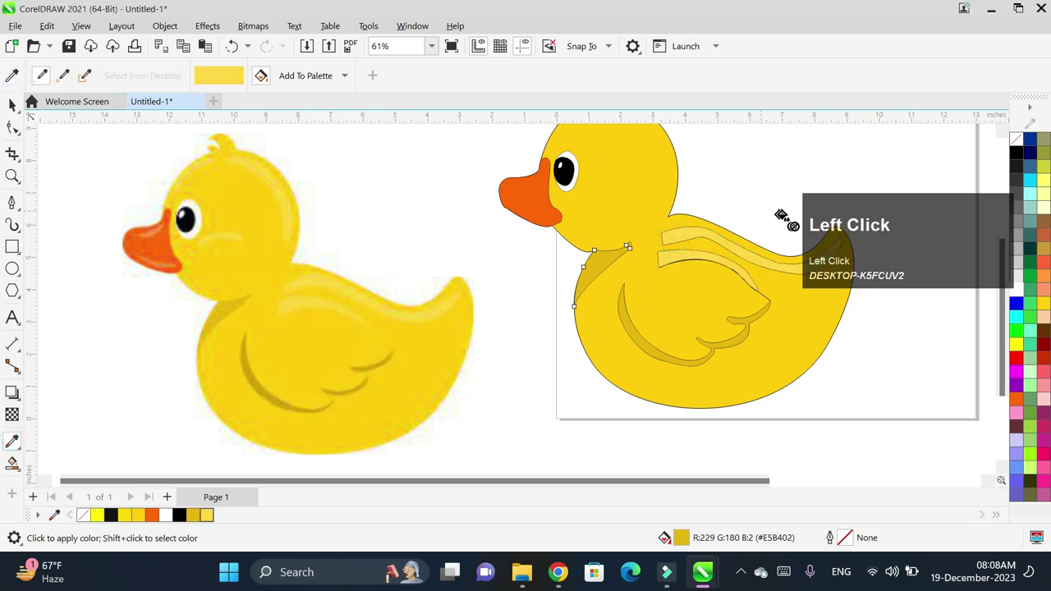
- Select all the traced duck shapes together and remove their outlines
{"action": "key", "text": "ctrl+minus"}
{"action": "left_click_drag", "start_coordinate": [748, 478], "coordinate": [780, 479]}
{"action": "left_click", "coordinate": [12, 106]}
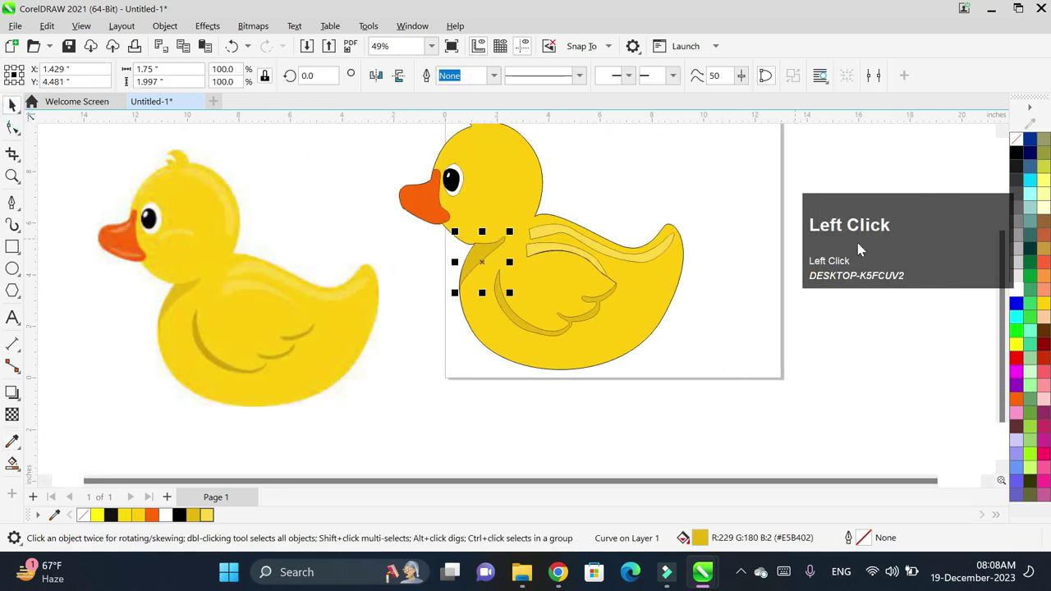
{"action": "key", "text": "ctrl+minus"}
{"action": "left_click_drag", "start_coordinate": [486, 140], "coordinate": [756, 364]}
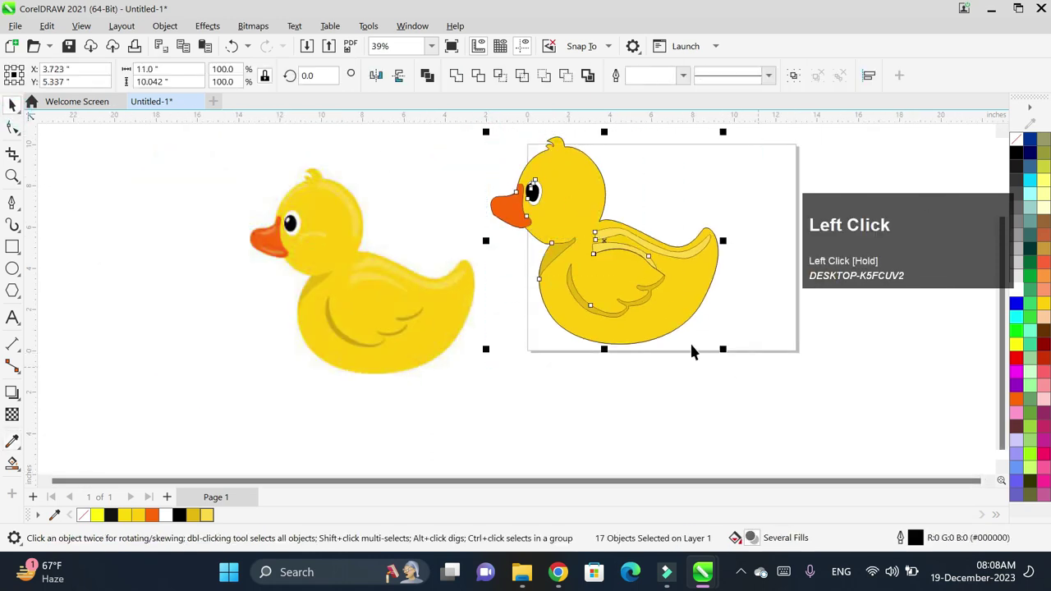
{"action": "right_click", "coordinate": [1003, 147]}
{"action": "left_click", "coordinate": [1005, 147]}
- Delete the reference duck image, leaving only the vector duck
{"action": "left_click", "coordinate": [401, 300]}
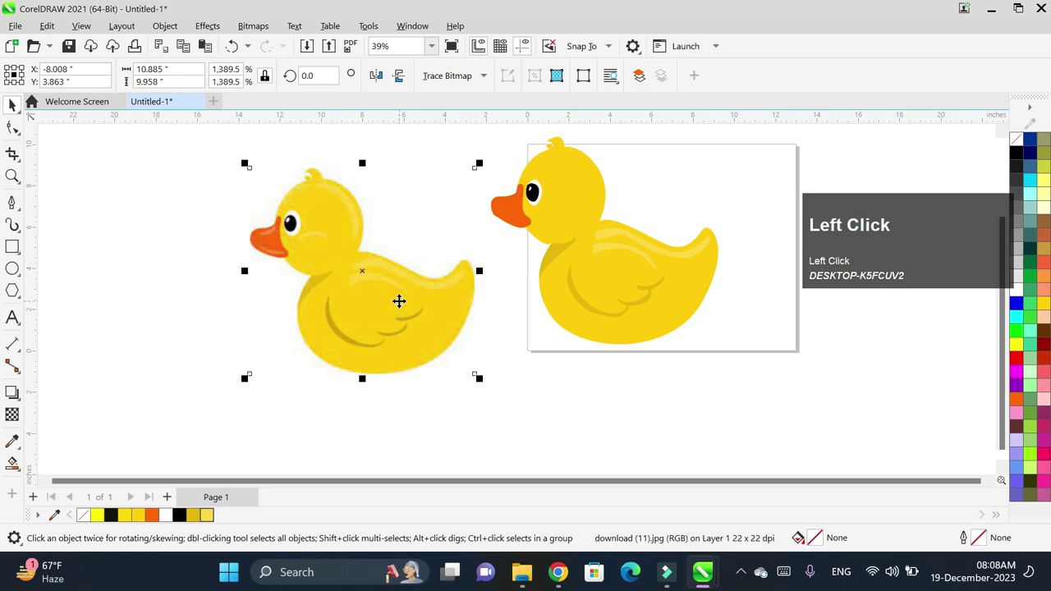
{"action": "key", "text": "Delete"}
{"action": "key", "text": "F3"}
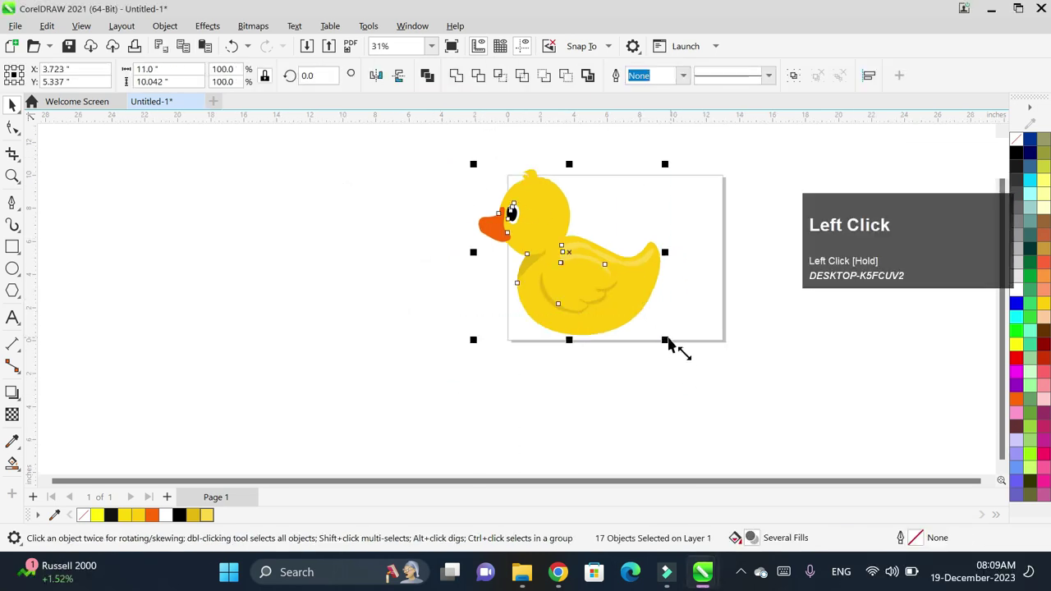